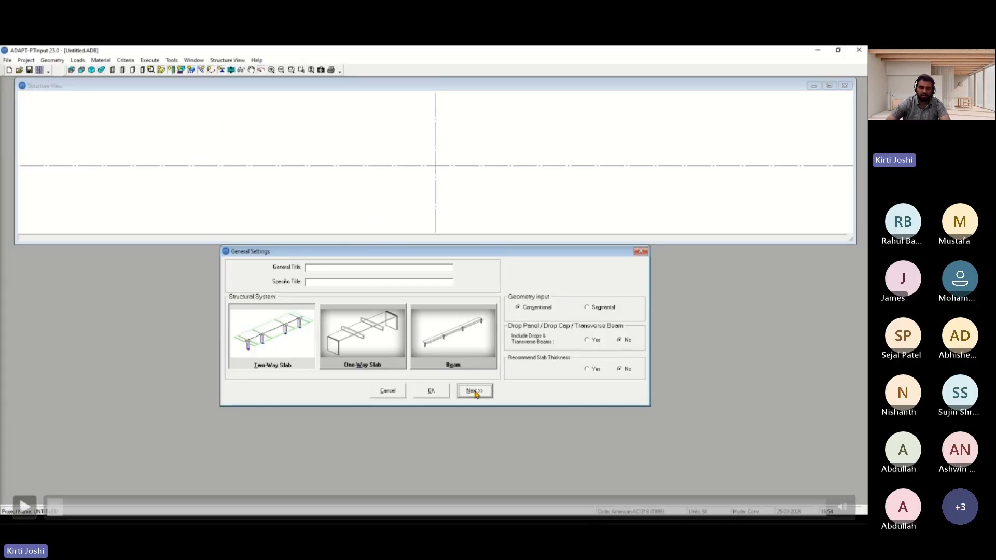
{"action": "key", "text": "space"}
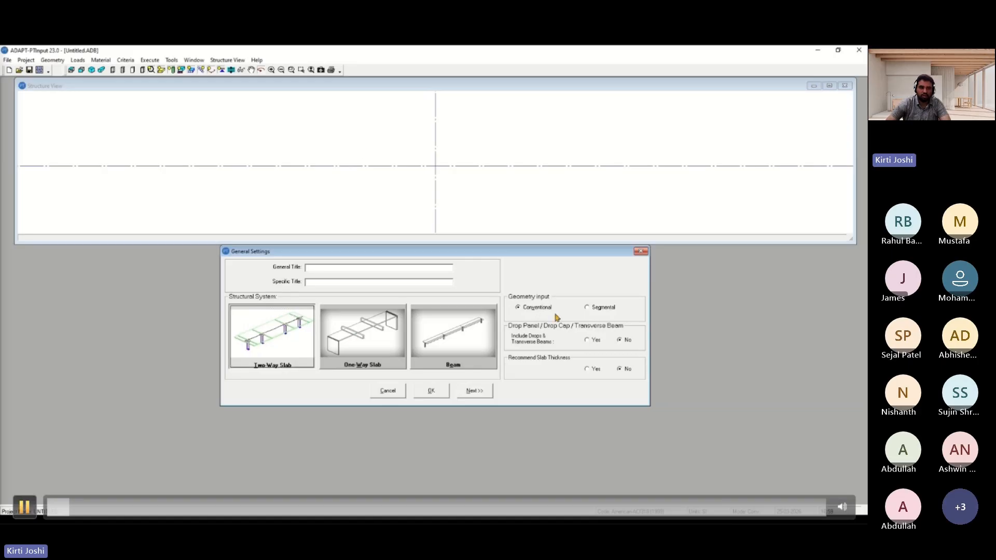
{"action": "key", "text": "space"}
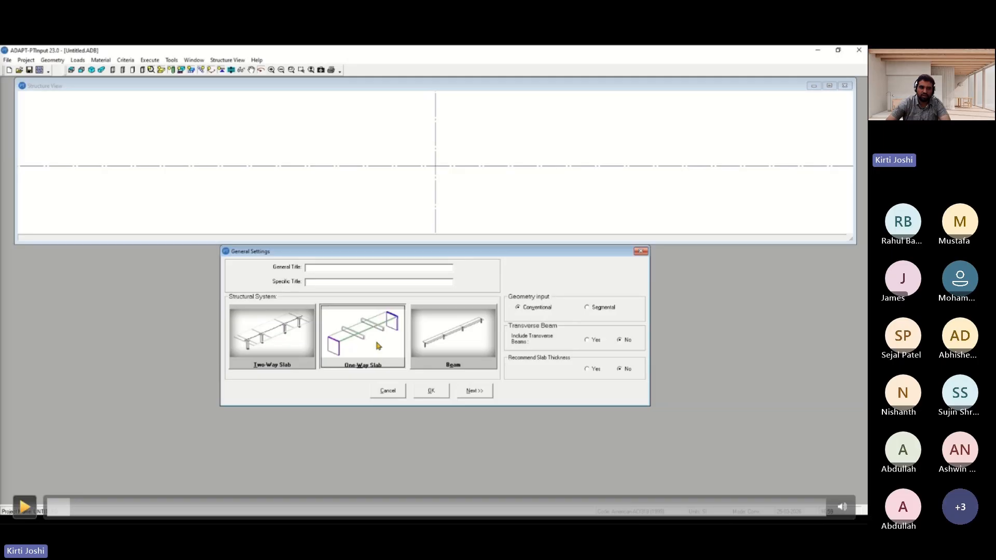
{"action": "key", "text": "space"}
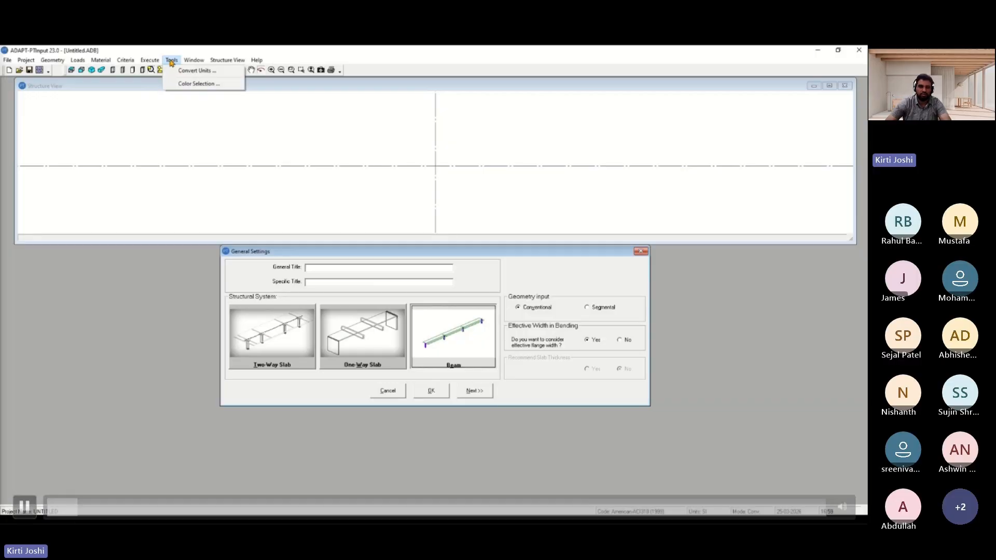
Enter the general title Beam design and the author's name as specific title, with the Beam structural system chosen
{"action": "left_click", "coordinate": [178, 72]}
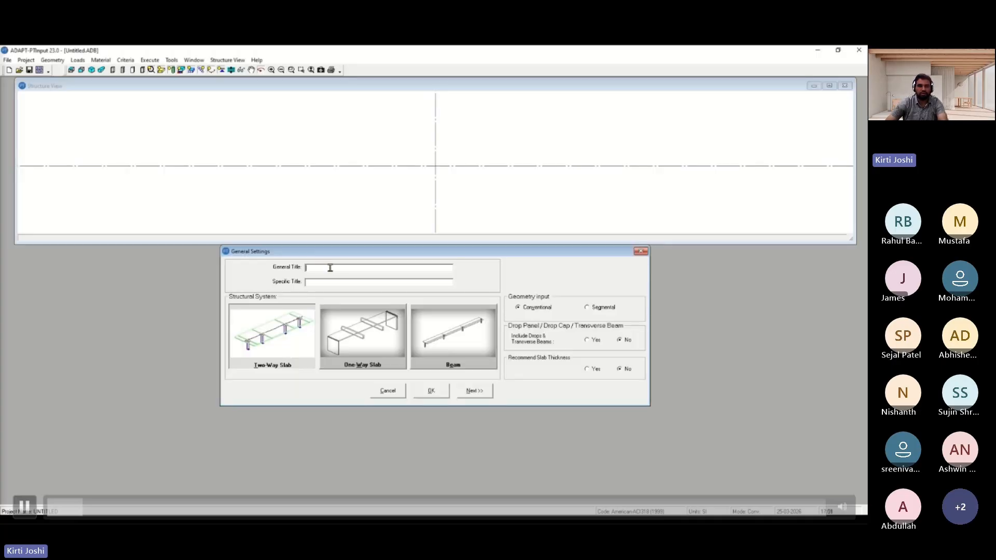
{"action": "type", "text": "Bea"}
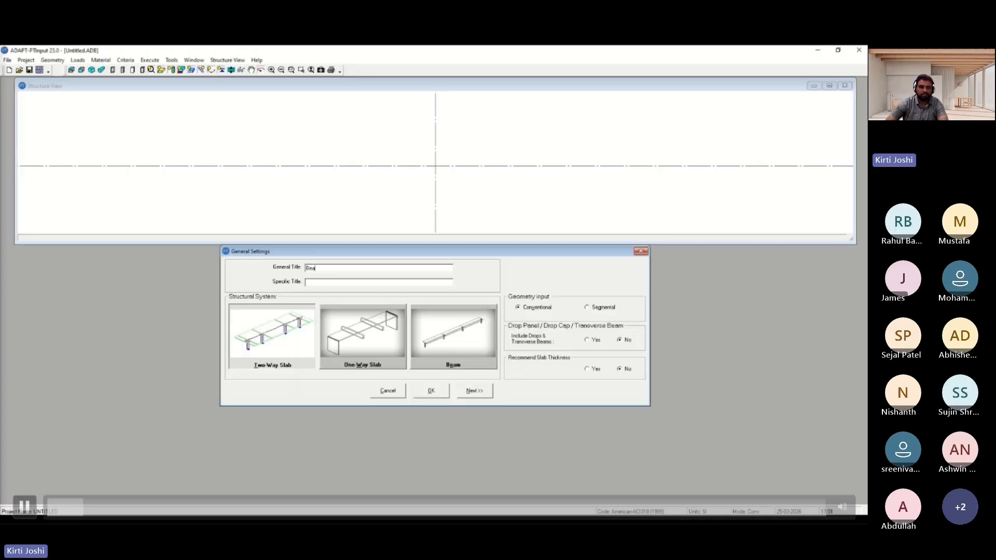
{"action": "type", "text": "m design"}
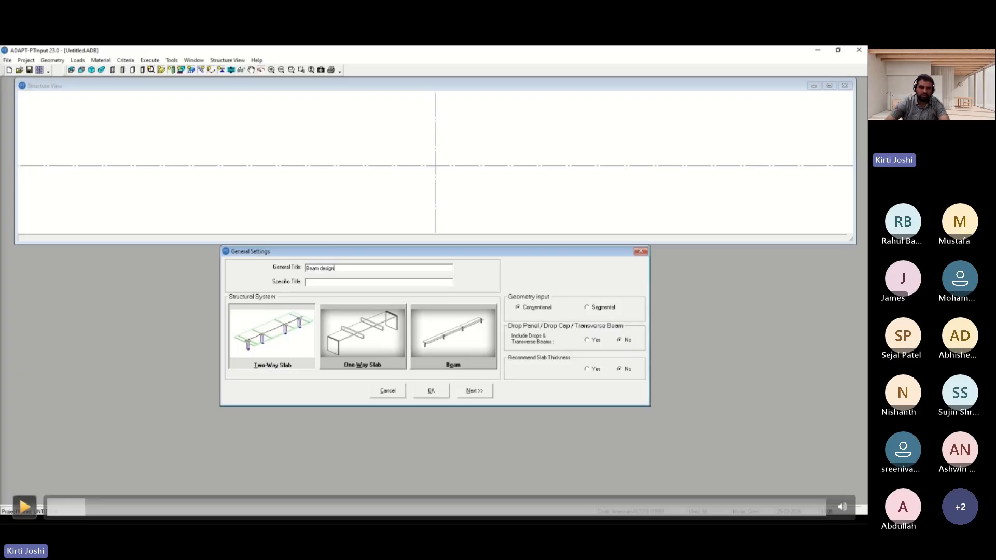
{"action": "key", "text": "space"}
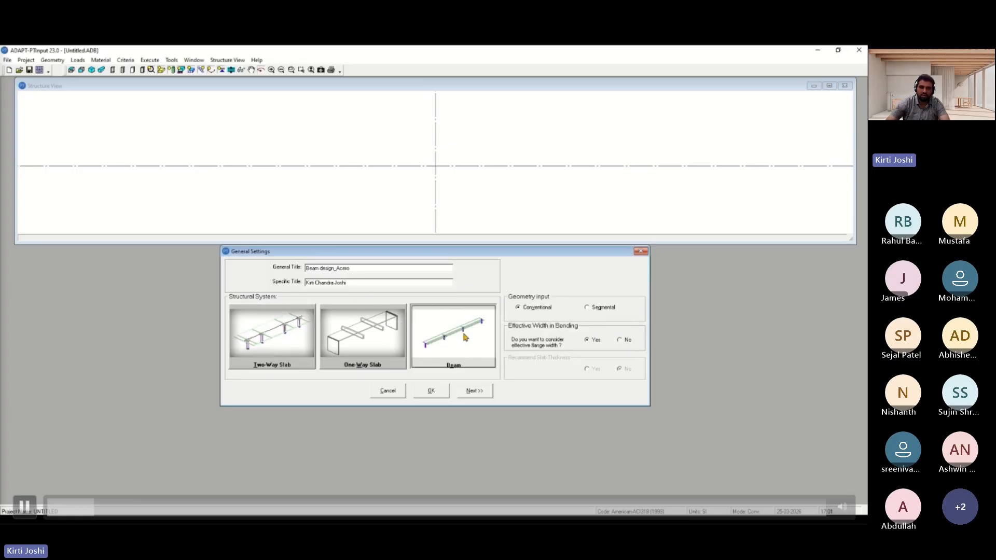
{"action": "left_click", "coordinate": [568, 402]}
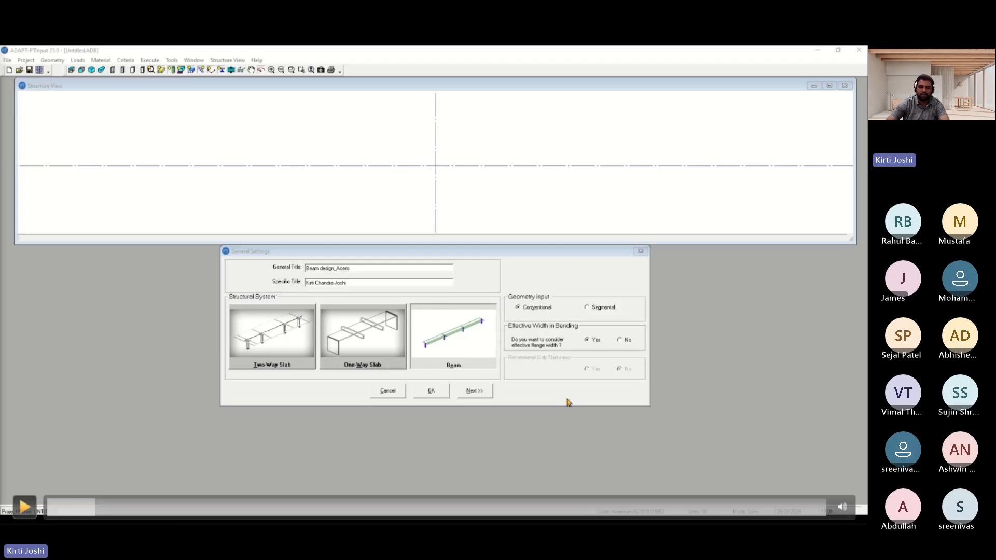
Select the American-ACI318 (2022) / IBC 2021 design code and continue to the next dialog
{"action": "key", "text": "space"}
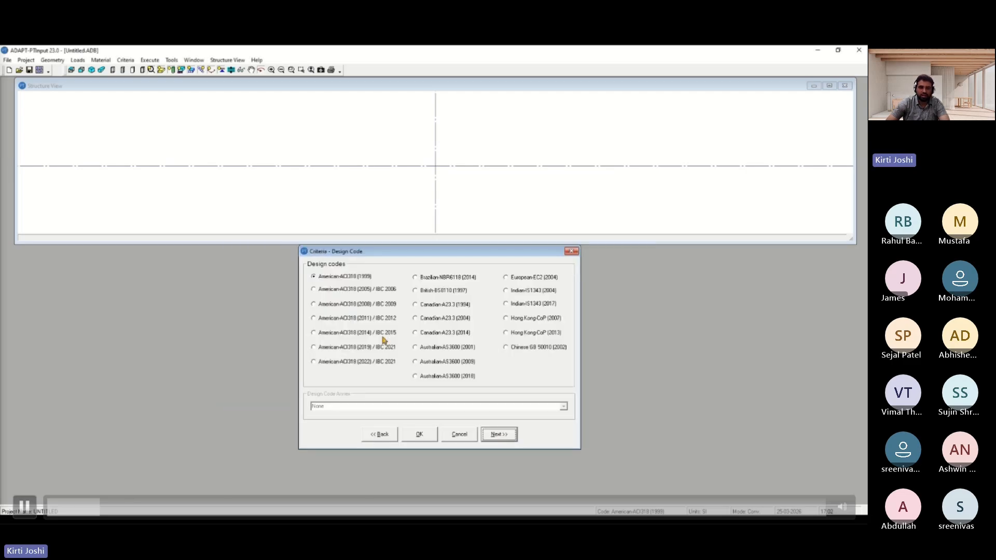
{"action": "key", "text": "space"}
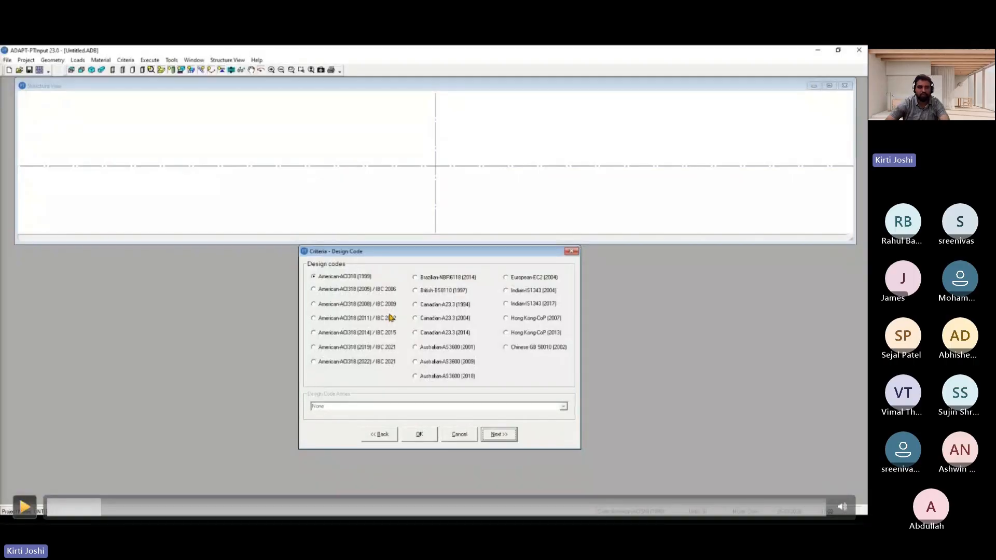
{"action": "key", "text": "space"}
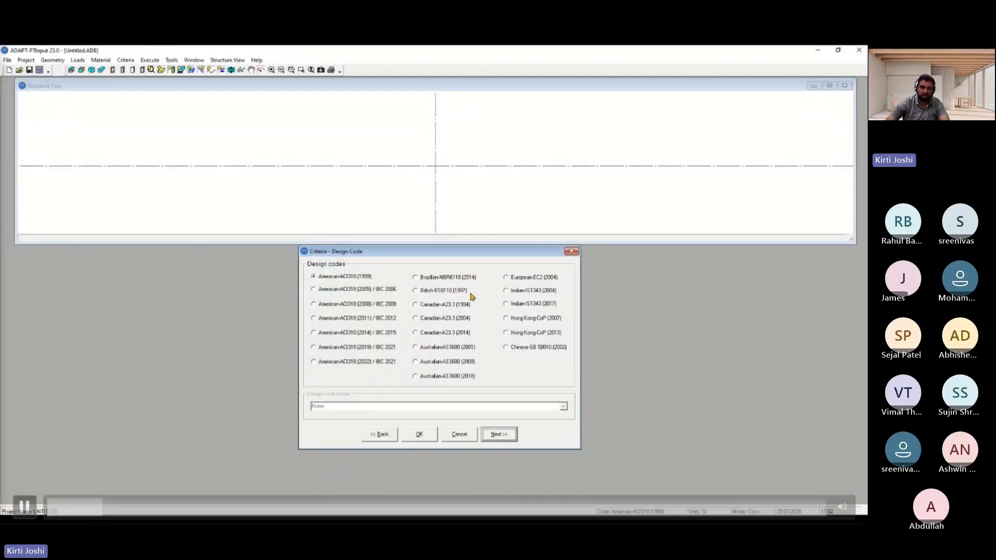
{"action": "key", "text": "space"}
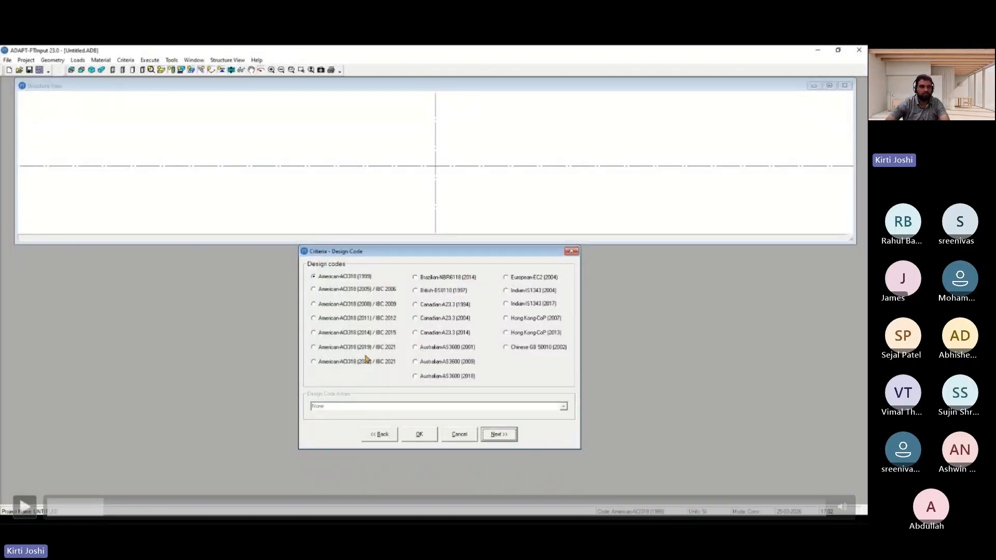
{"action": "key", "text": "space"}
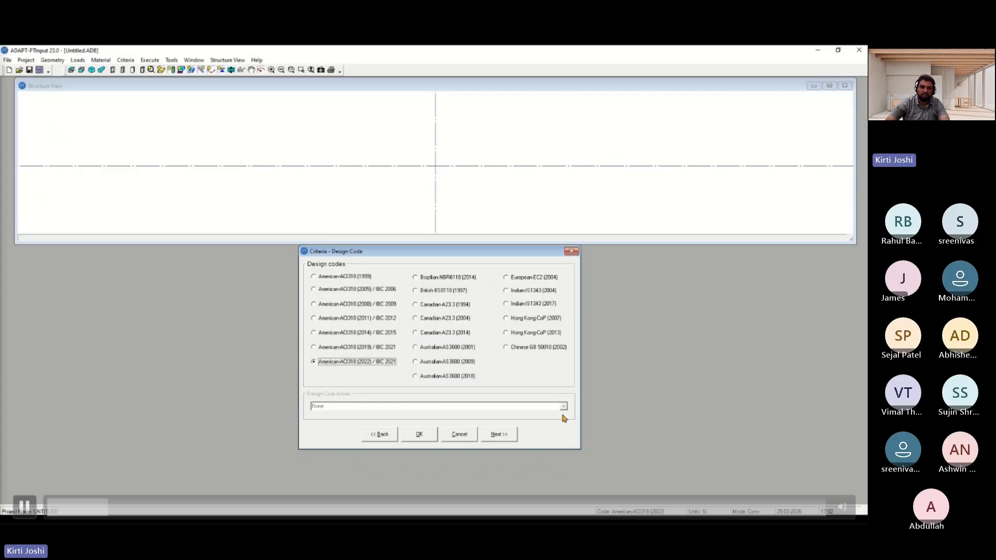
{"action": "left_click", "coordinate": [500, 435]}
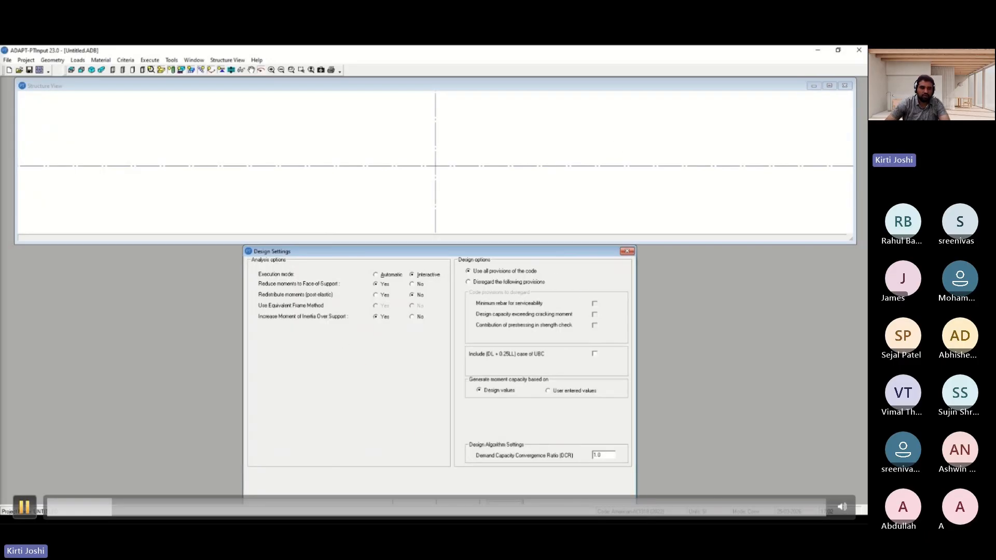
Accept the default design settings and set the number of spans to 5 in the span geometry
{"action": "left_click", "coordinate": [563, 187]}
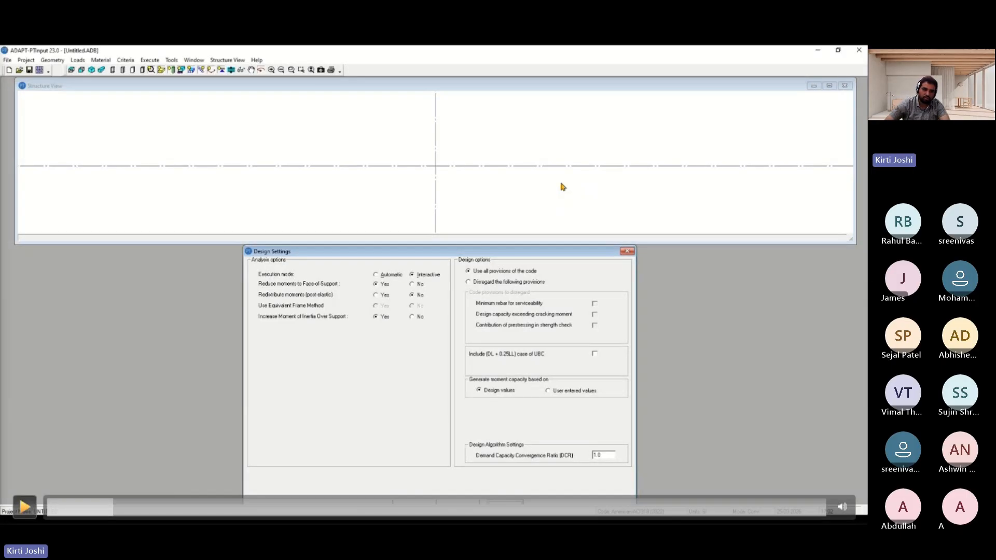
{"action": "key", "text": "space"}
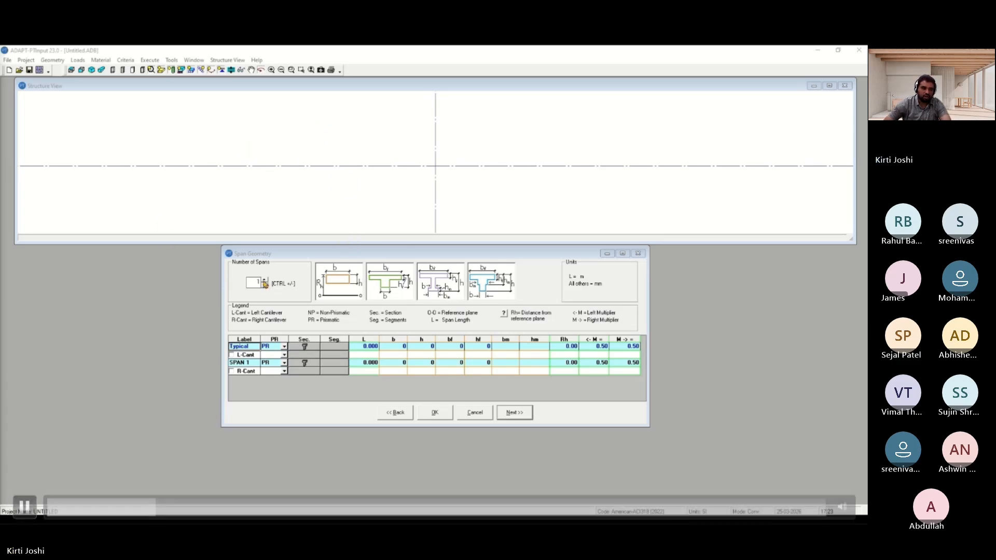
{"action": "left_click", "coordinate": [265, 281]}
{"action": "left_click", "coordinate": [265, 281]}
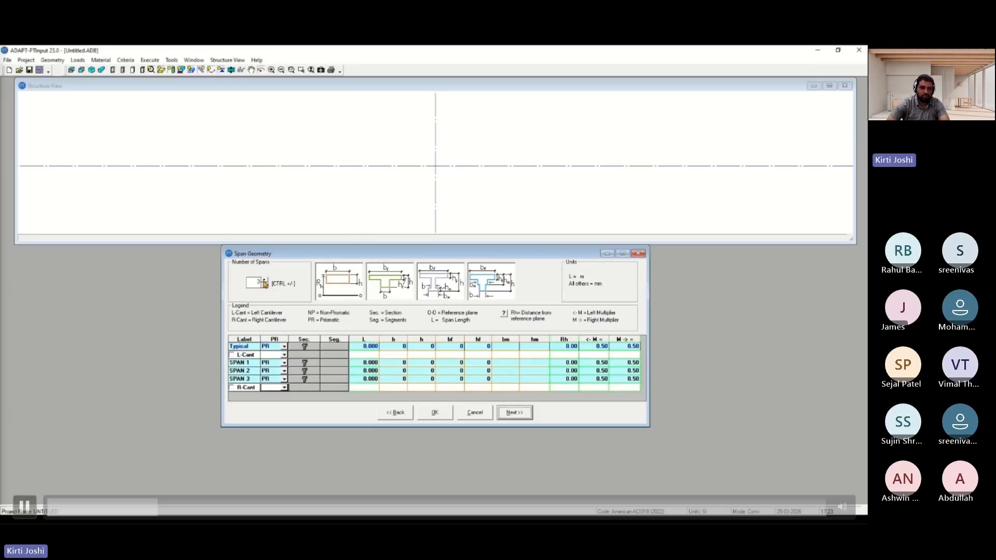
{"action": "left_click", "coordinate": [264, 281]}
{"action": "left_click", "coordinate": [264, 281]}
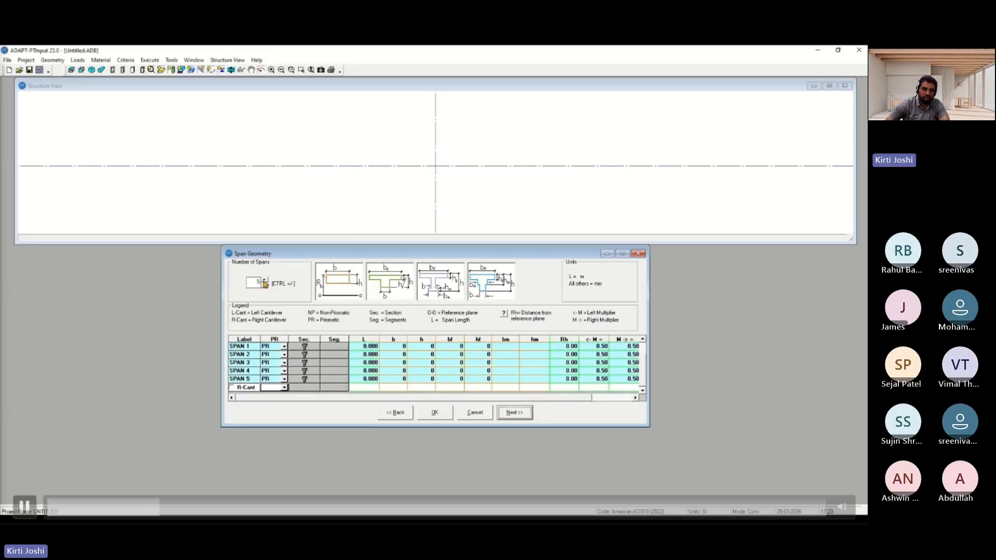
Try enabling the left cantilever in the span geometry table
{"action": "scroll", "coordinate": [265, 361], "scroll_direction": "up", "scroll_amount": 1}
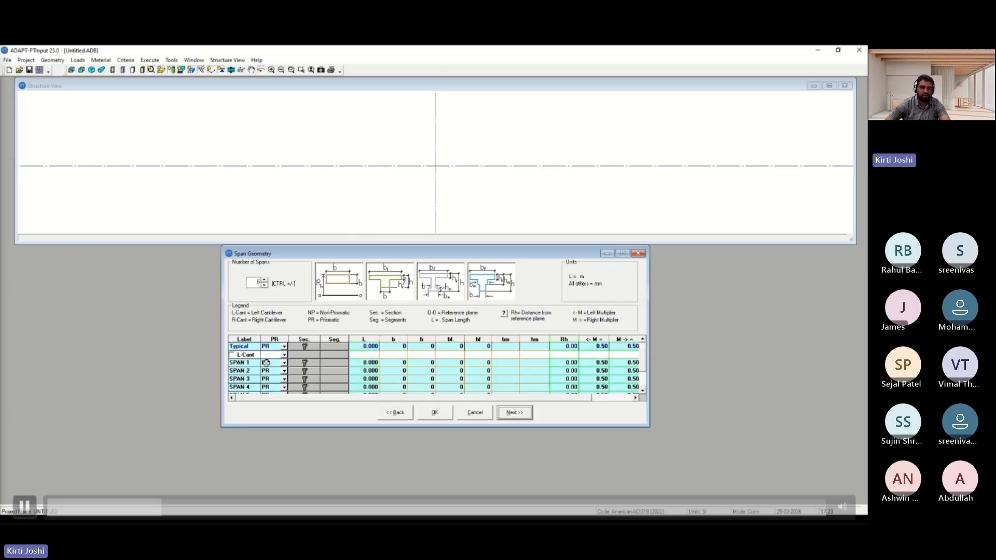
{"action": "left_click", "coordinate": [232, 356]}
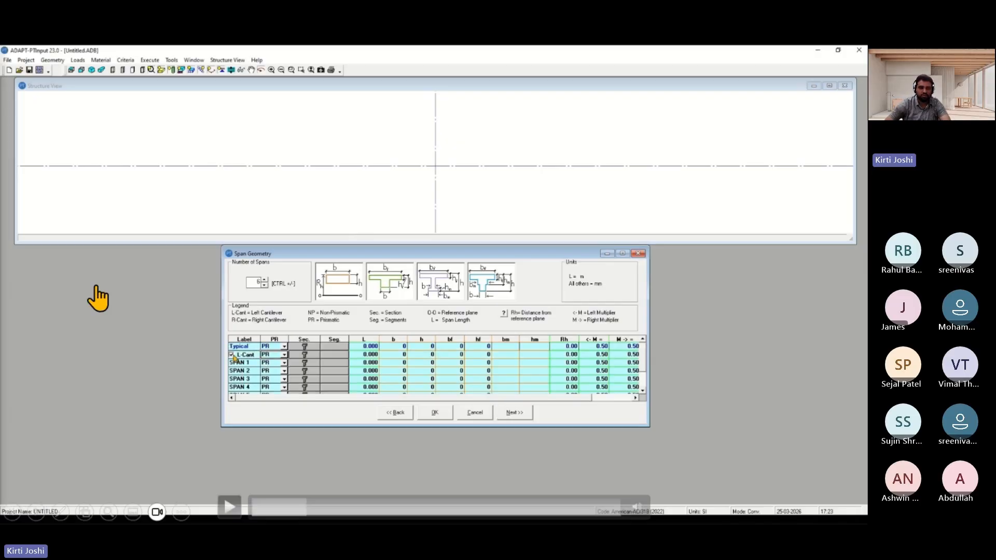
{"action": "left_click", "coordinate": [164, 271]}
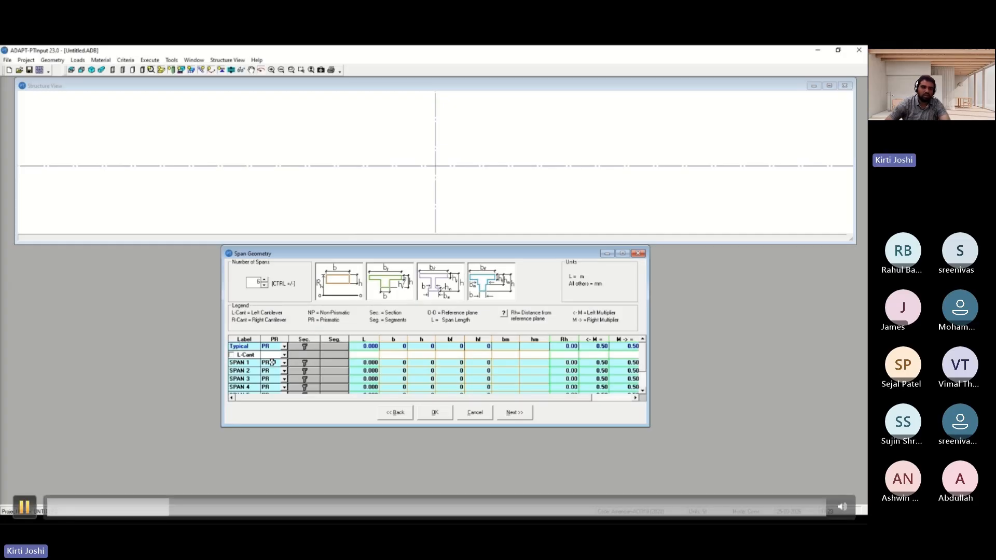
{"action": "key", "text": "space"}
{"action": "key", "text": "space"}
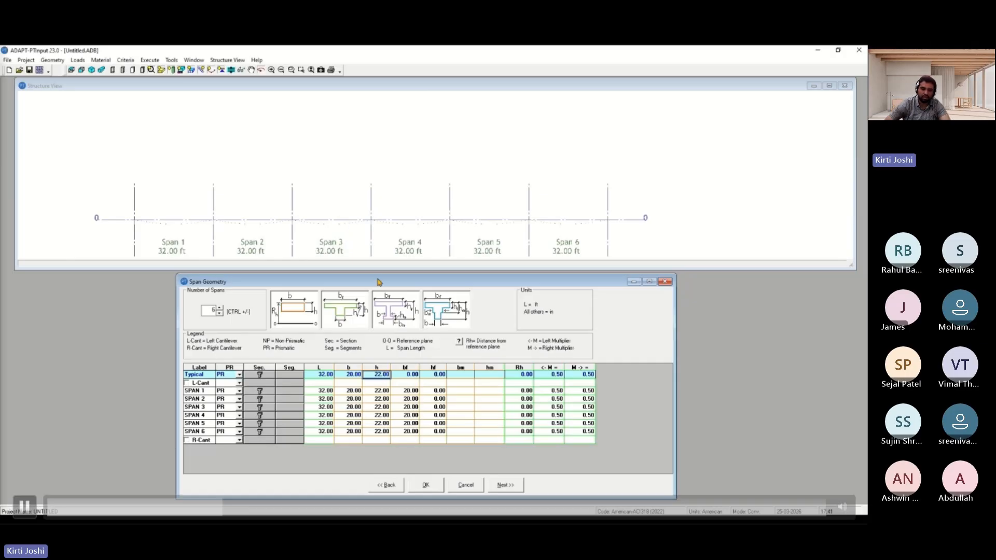
Set the typical flange width bf to 240 in and flange thickness hf to 8 in
{"action": "left_click", "coordinate": [407, 375]}
{"action": "type", "text": "240"}
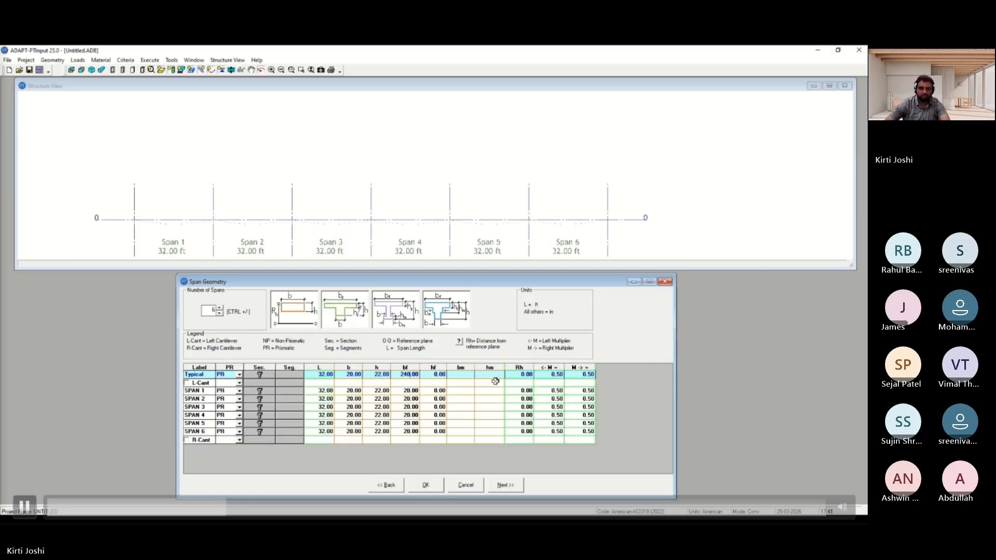
{"action": "key", "text": "Tab"}
{"action": "type", "text": "8"}
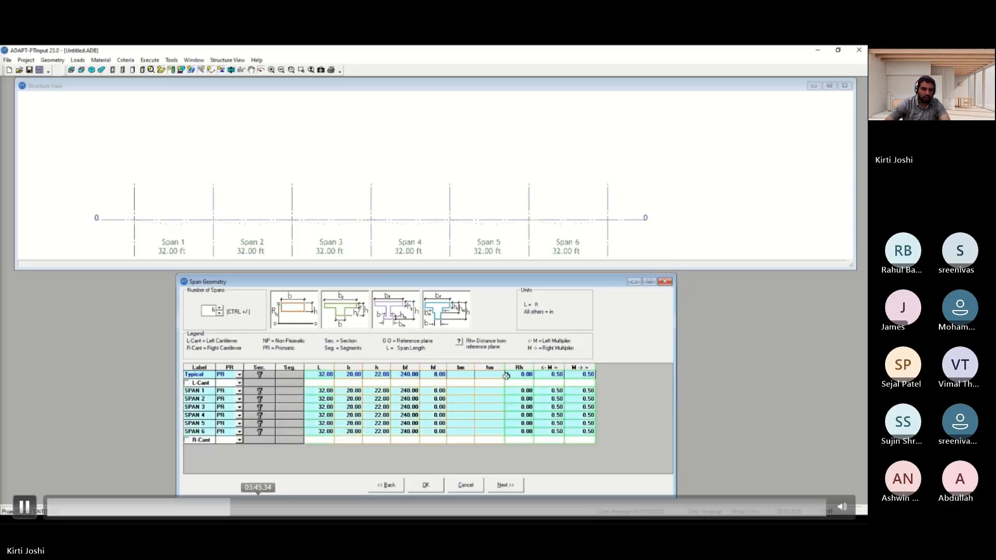
{"action": "key", "text": "Return"}
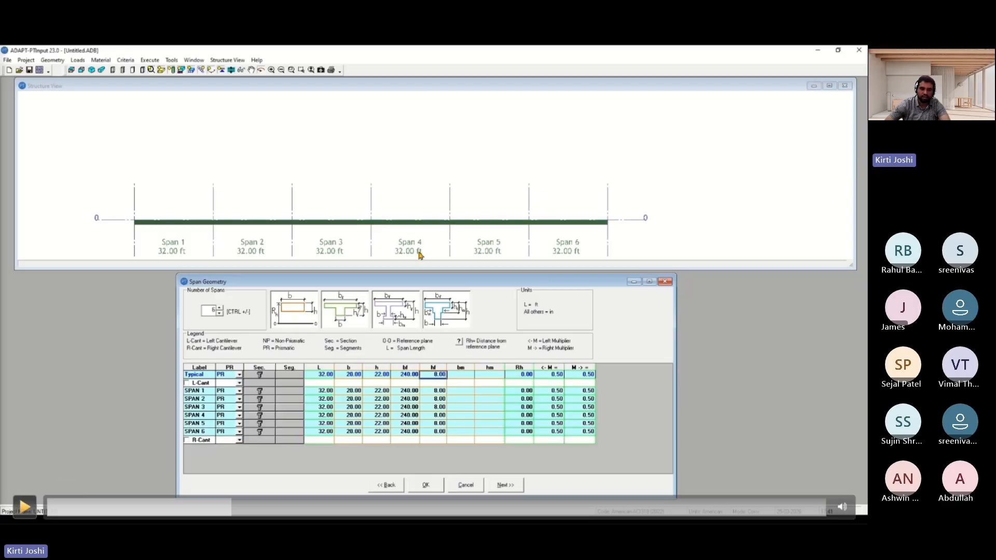
Set the typical reference height Rh to 22 in for all spans
{"action": "key", "text": "space"}
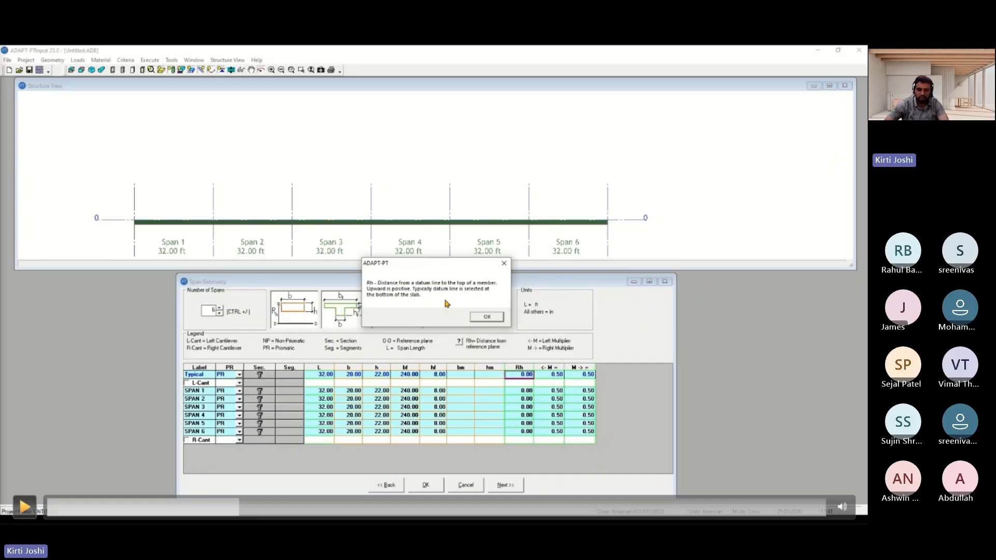
{"action": "key", "text": "space"}
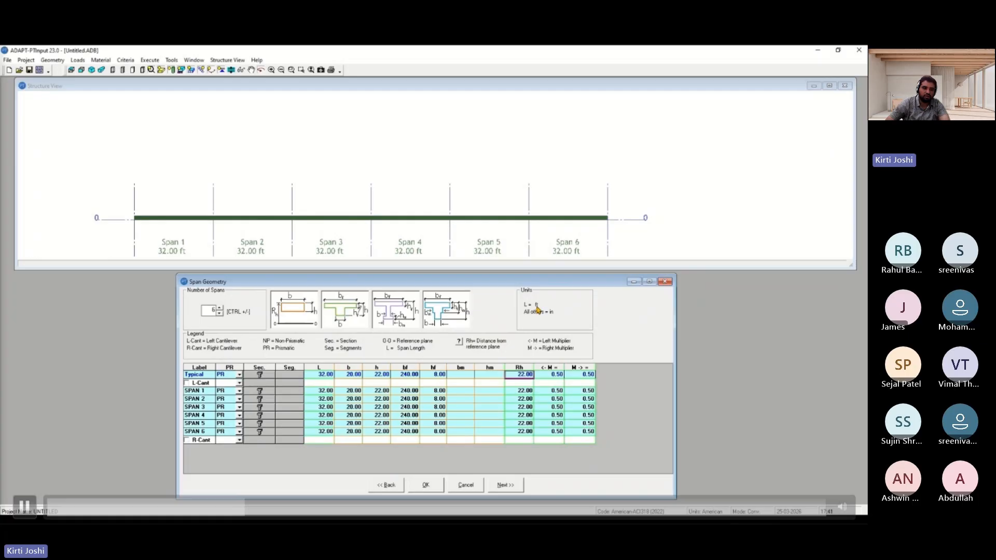
{"action": "key", "text": "space"}
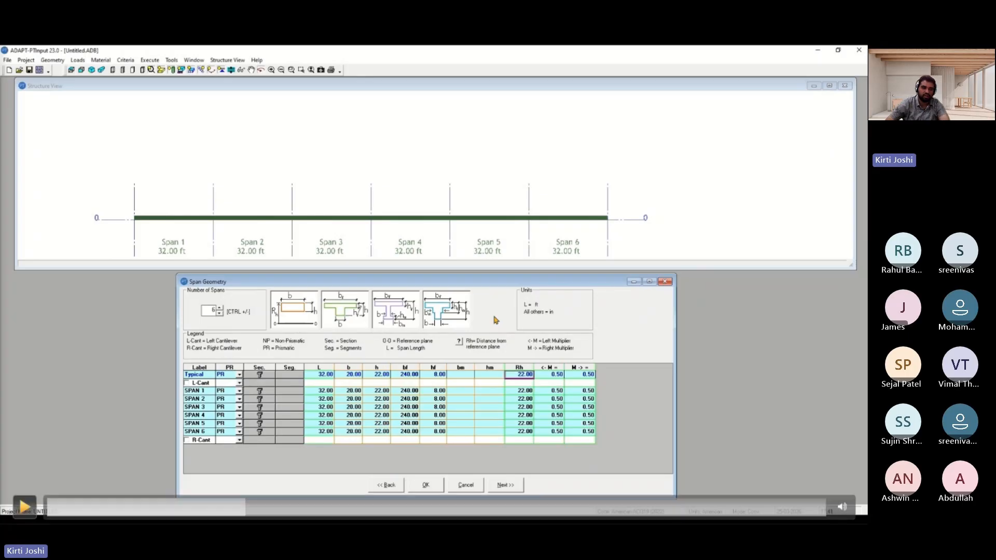
Inspect the beam in elevation and wireframe views of the structure view
{"action": "key", "text": "space"}
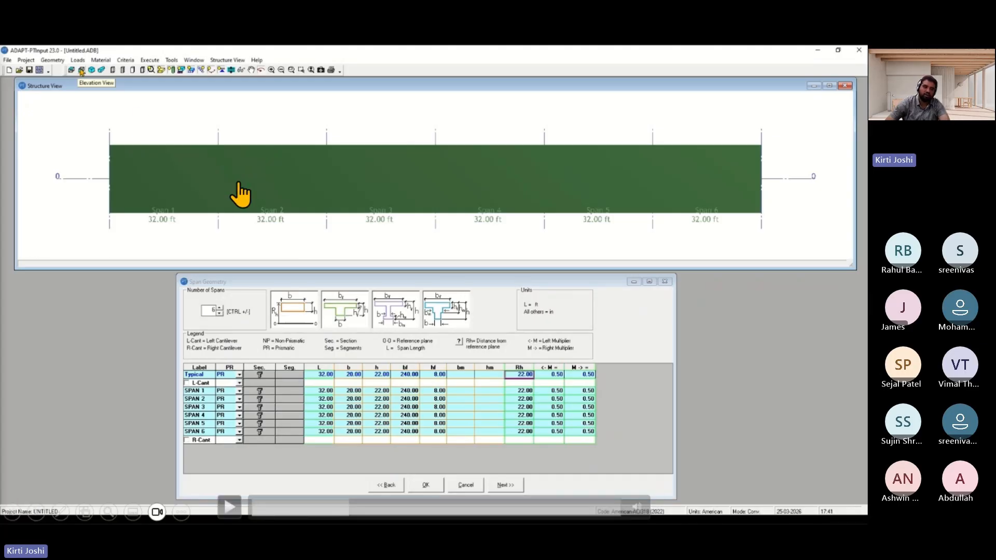
{"action": "key", "text": "space"}
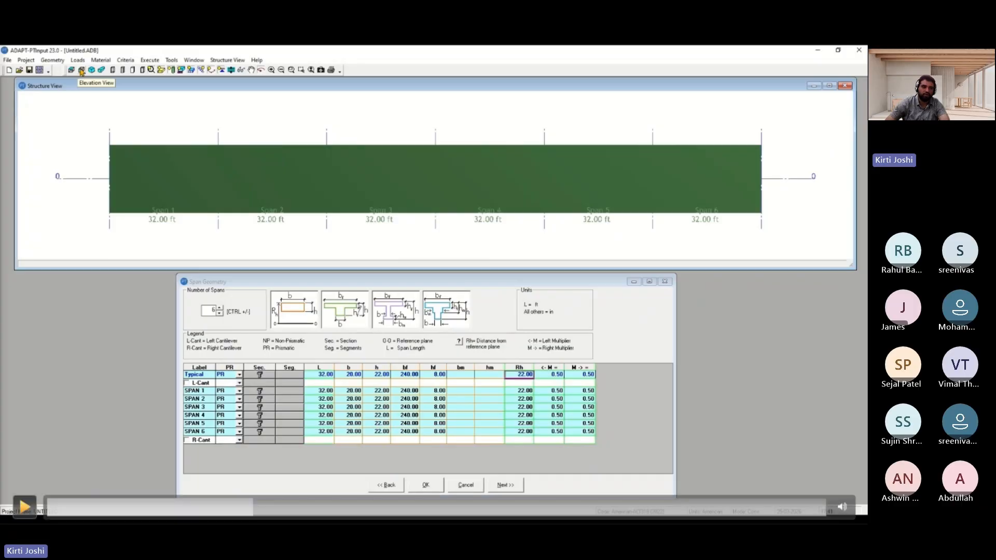
{"action": "key", "text": "space"}
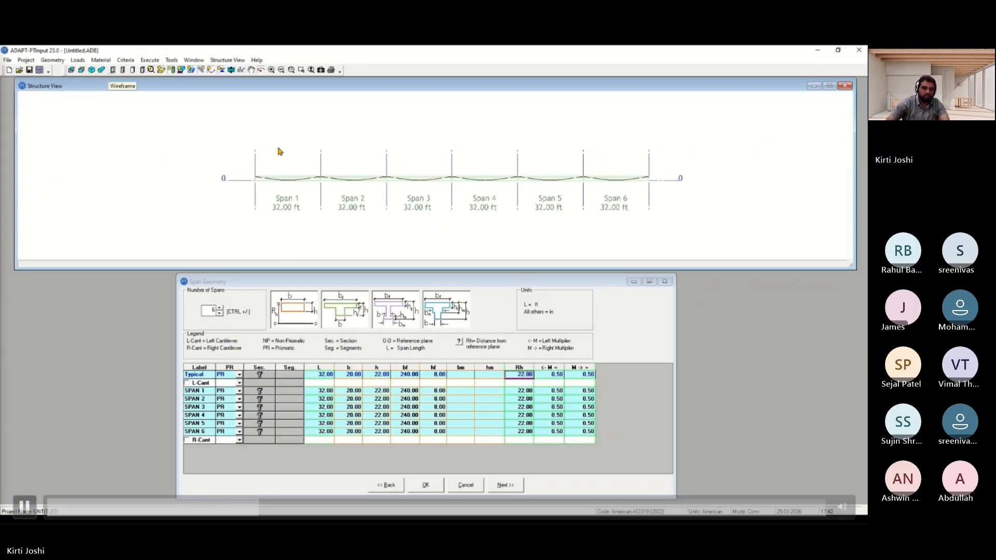
{"action": "key", "text": "space"}
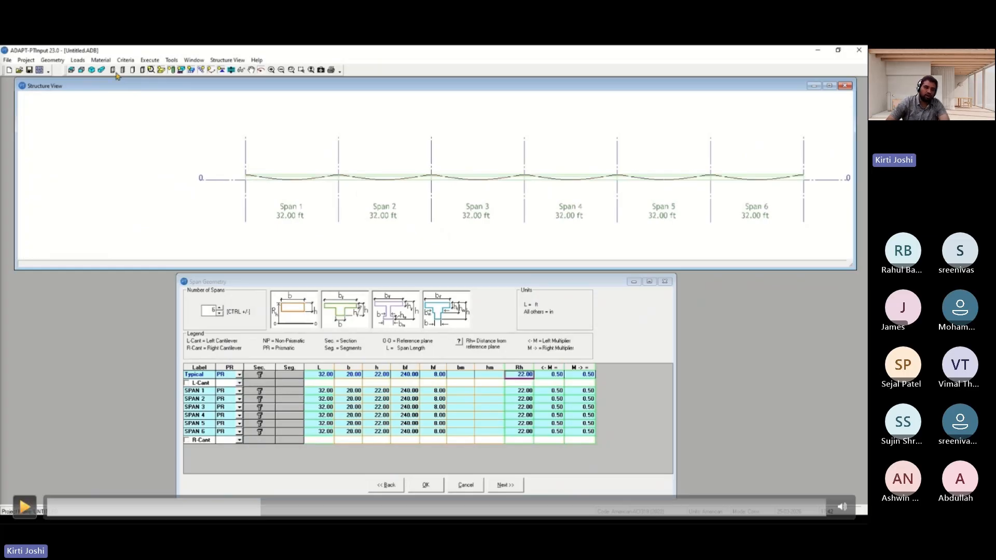
{"action": "key", "text": "space"}
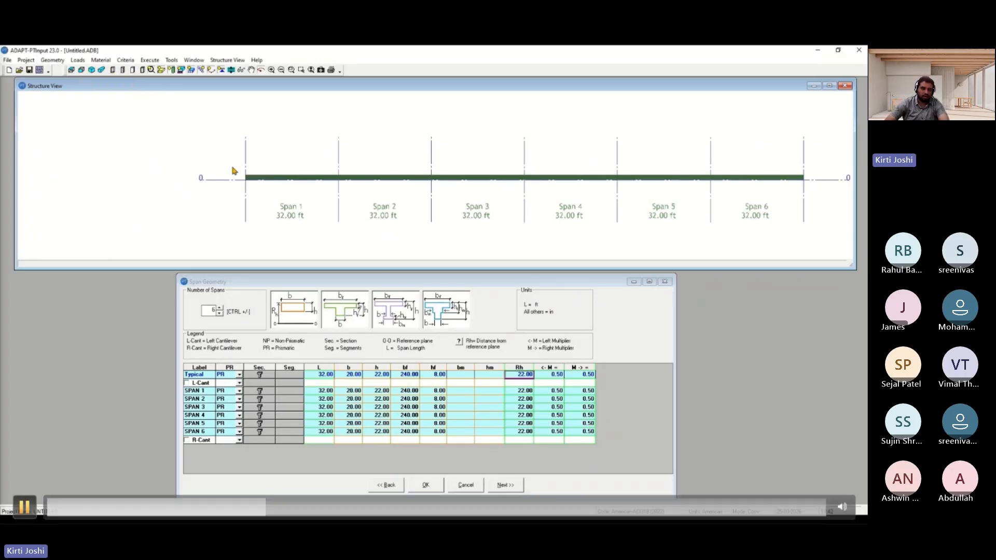
{"action": "key", "text": "space"}
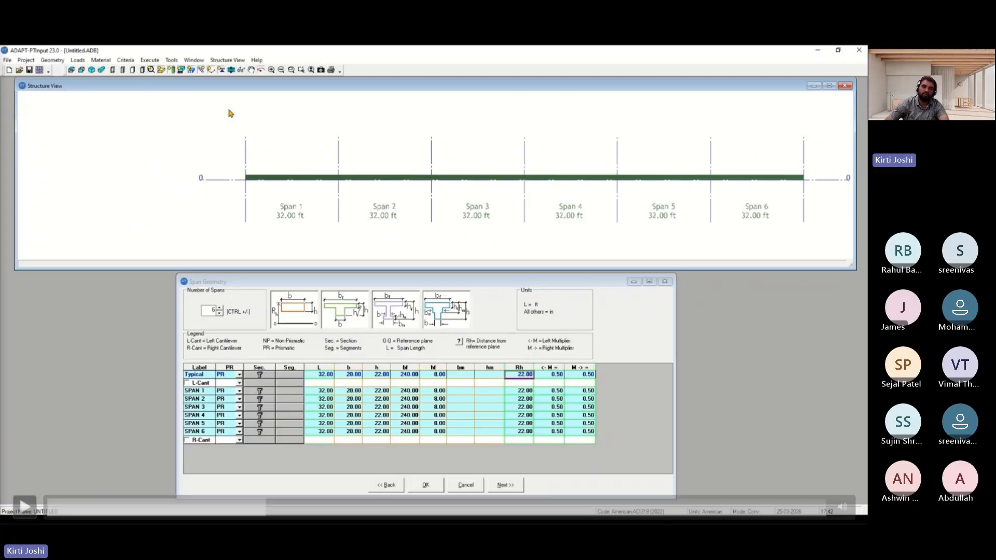
{"action": "key", "text": "space"}
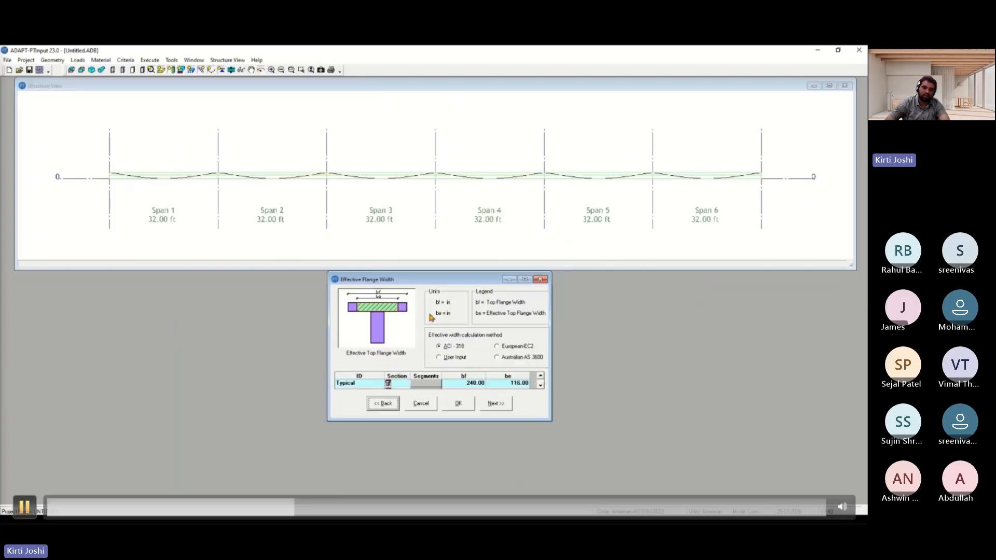
Accept the ACI-318 effective flange width and continue to the support geometry
{"action": "key", "text": "space"}
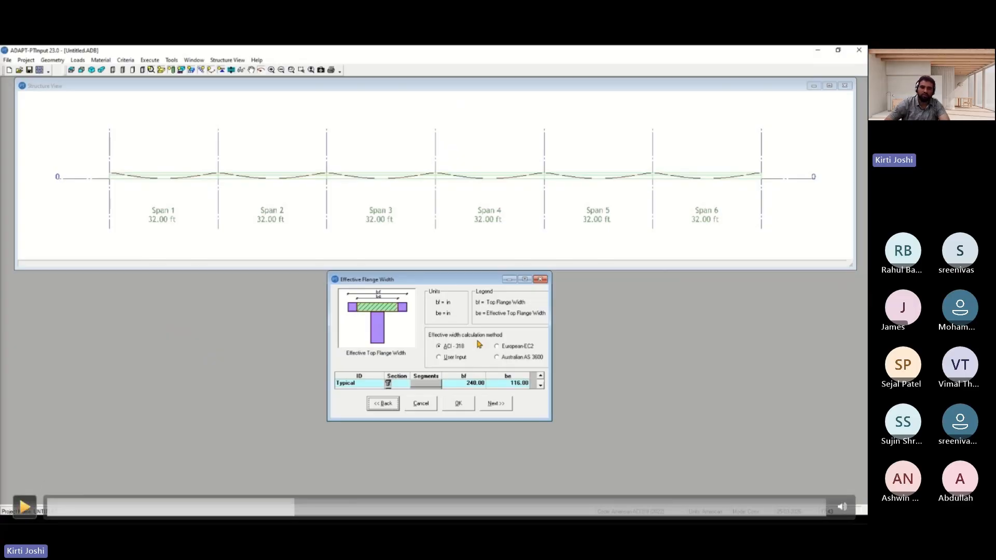
{"action": "key", "text": "space"}
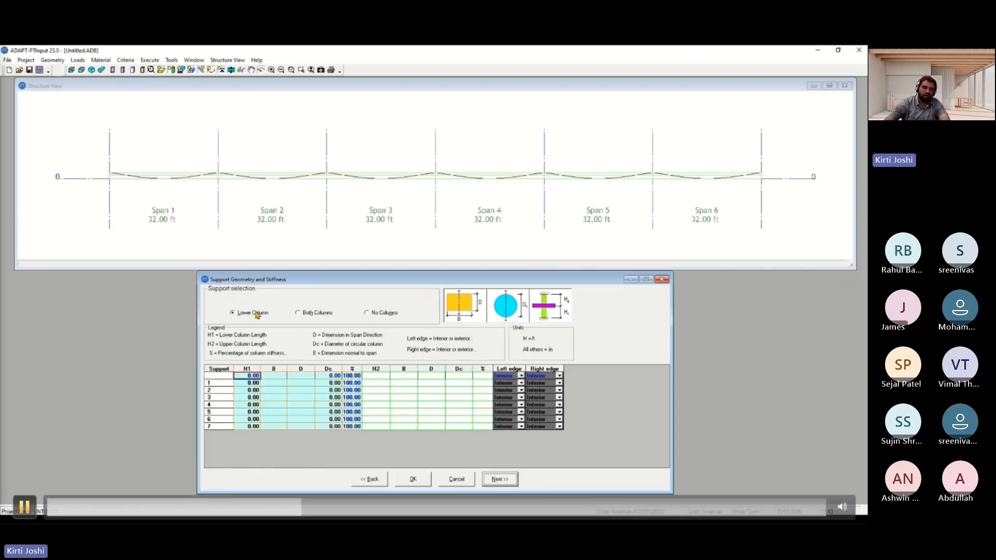
Define lower columns 12 ft high with 24 in circular diameter at every support
{"action": "key", "text": "space"}
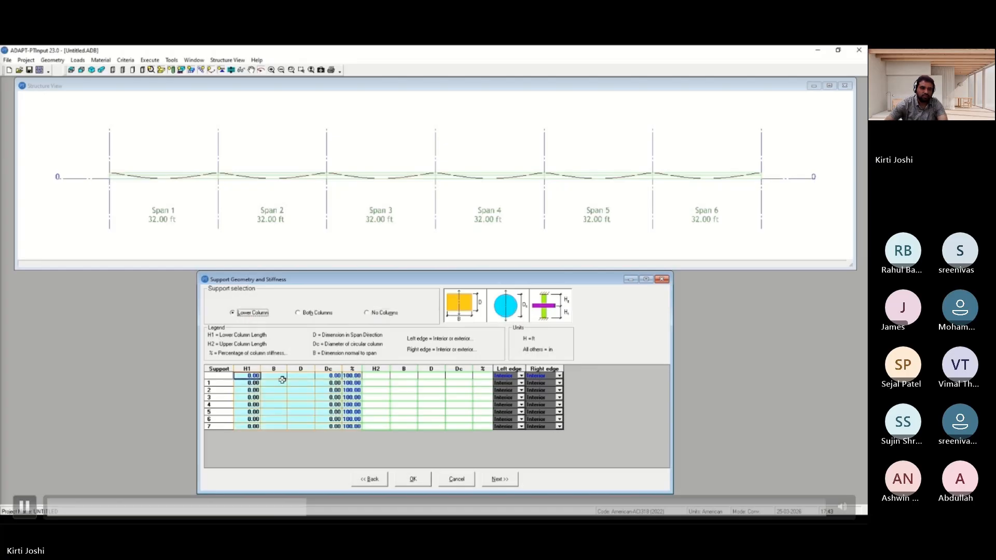
{"action": "left_click", "coordinate": [408, 155]}
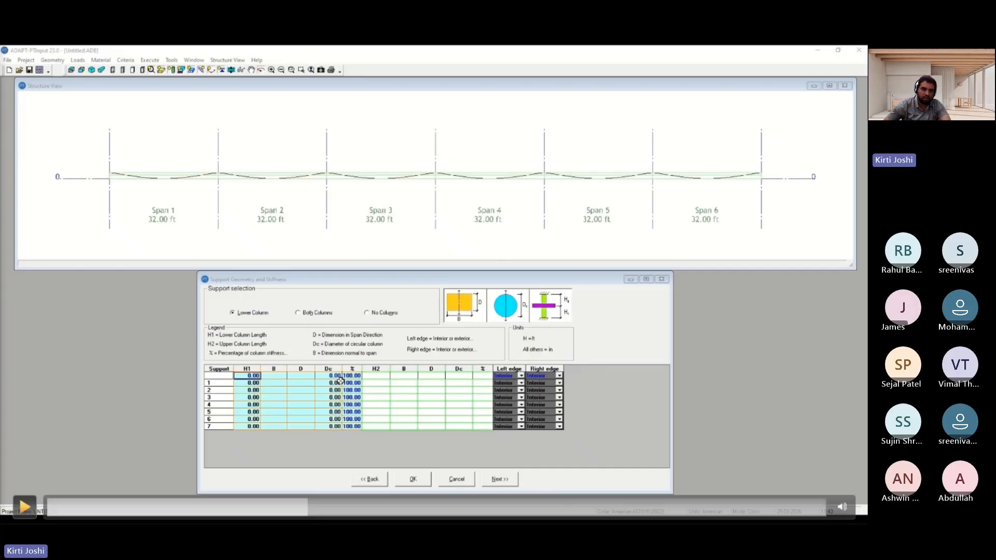
{"action": "key", "text": "space"}
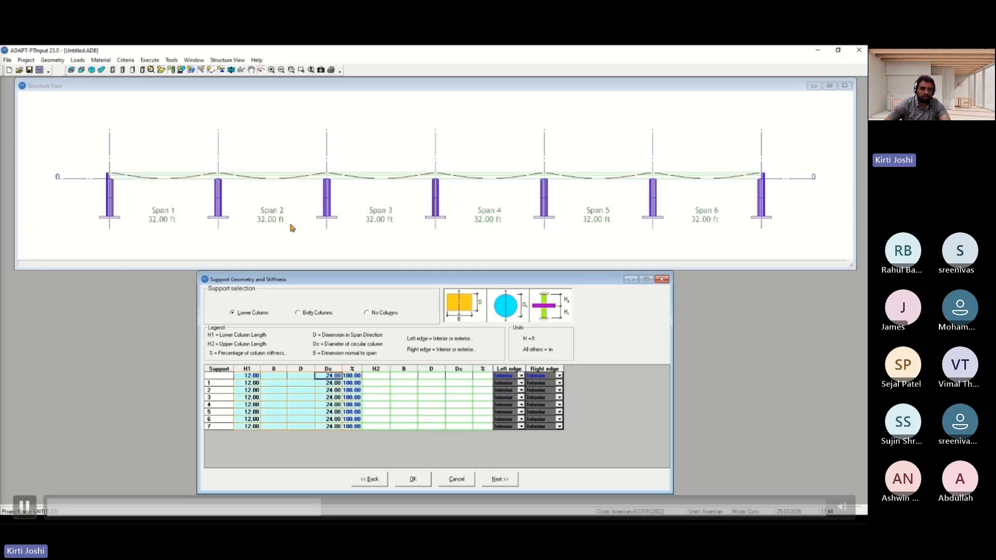
{"action": "left_click", "coordinate": [336, 220]}
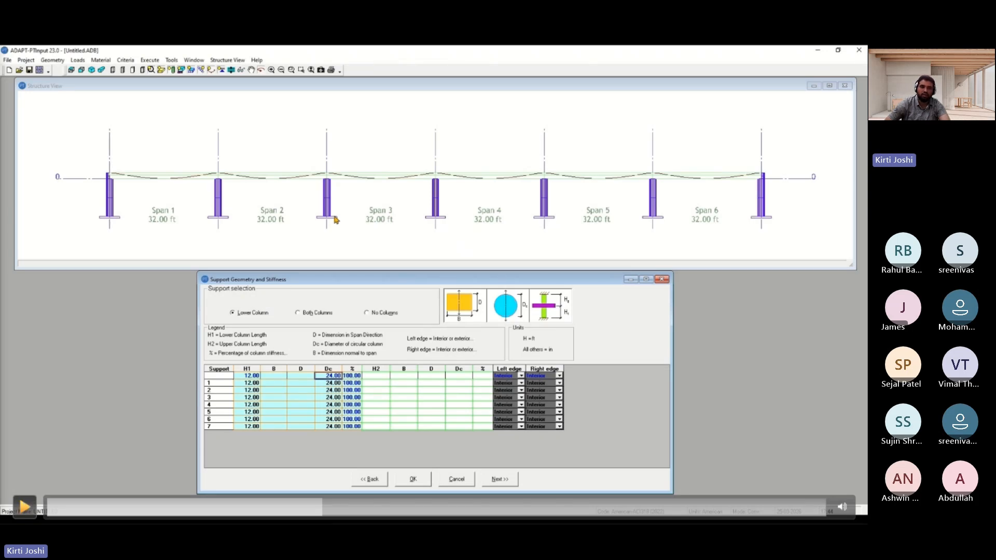
{"action": "left_click", "coordinate": [336, 220]}
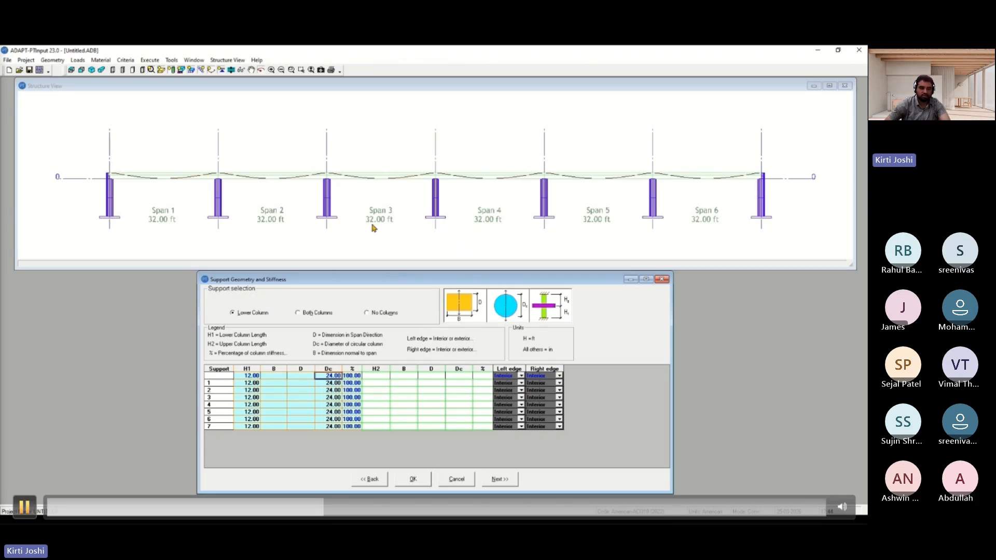
{"action": "left_click", "coordinate": [155, 352]}
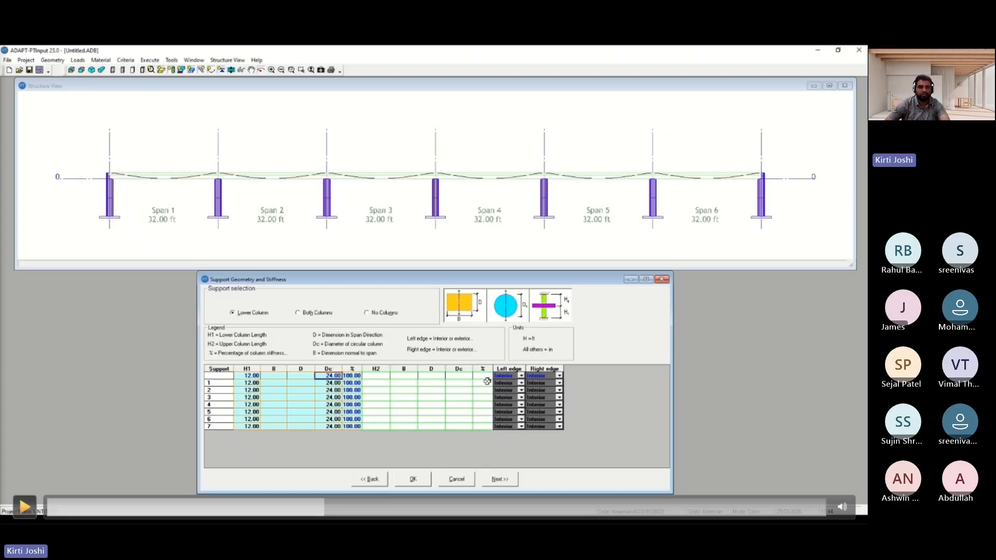
Add uniform loads of 0.040 and 0.020 k/ft2 applied to all spans
{"action": "key", "text": "space"}
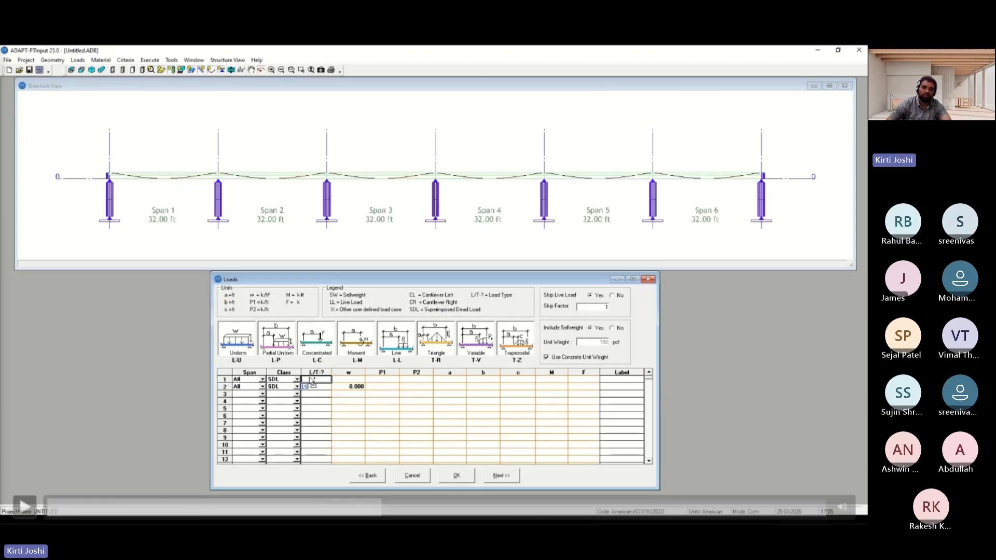
{"action": "key", "text": "space"}
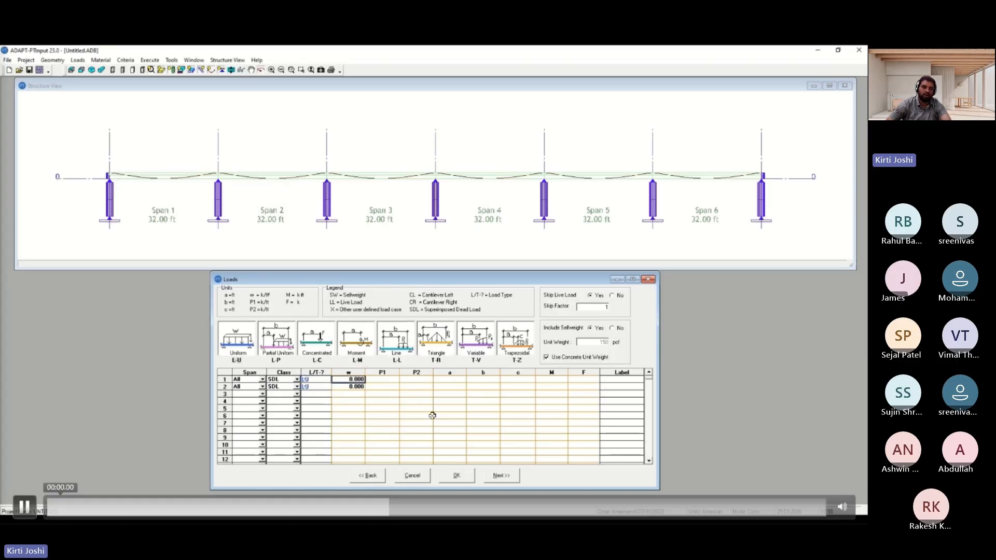
{"action": "key", "text": "space"}
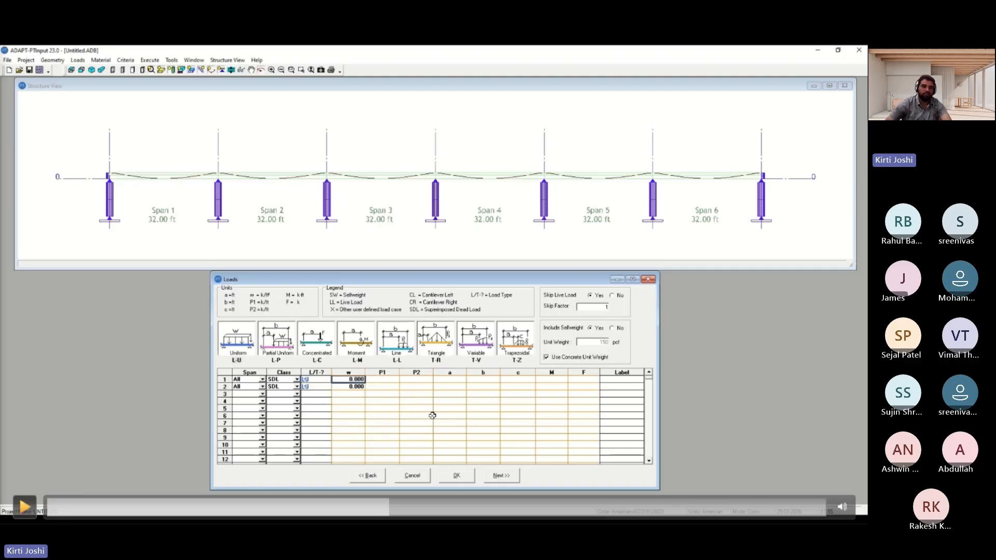
Accept the concrete material properties and continue to the post-tensioning settings
{"action": "key", "text": "space"}
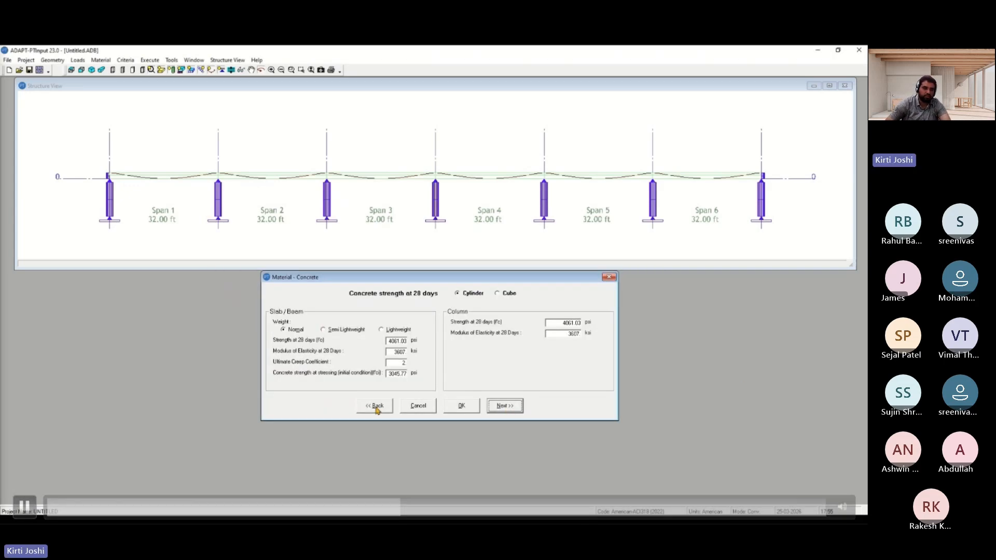
{"action": "key", "text": "space"}
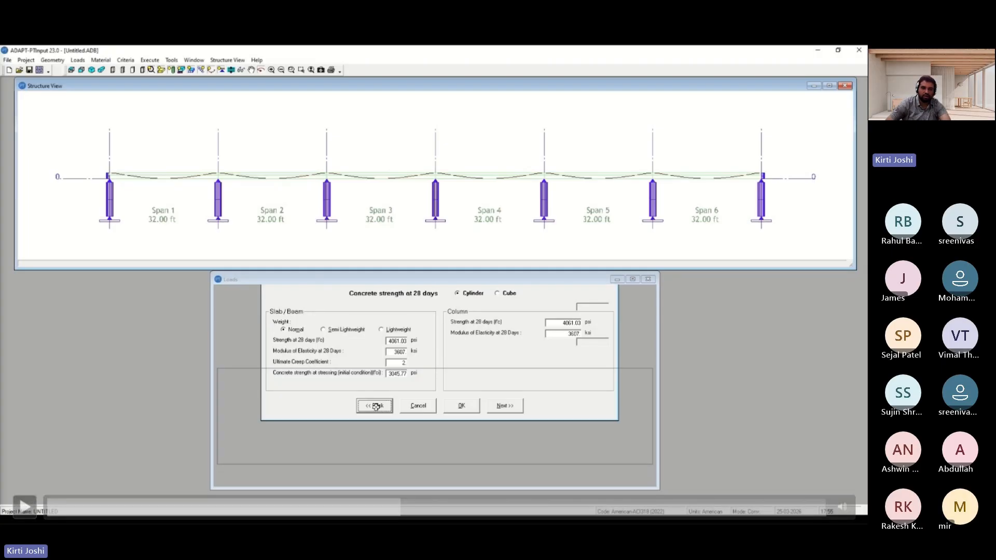
{"action": "key", "text": "space"}
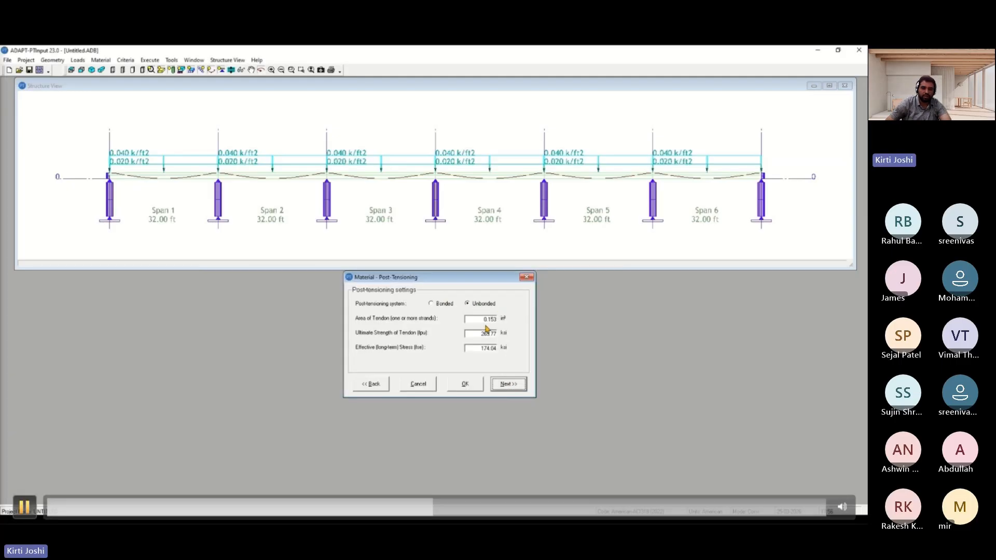
Keep the unbonded post-tensioning settings and proceed to the base non-prestressed reinforcement
{"action": "key", "text": "space"}
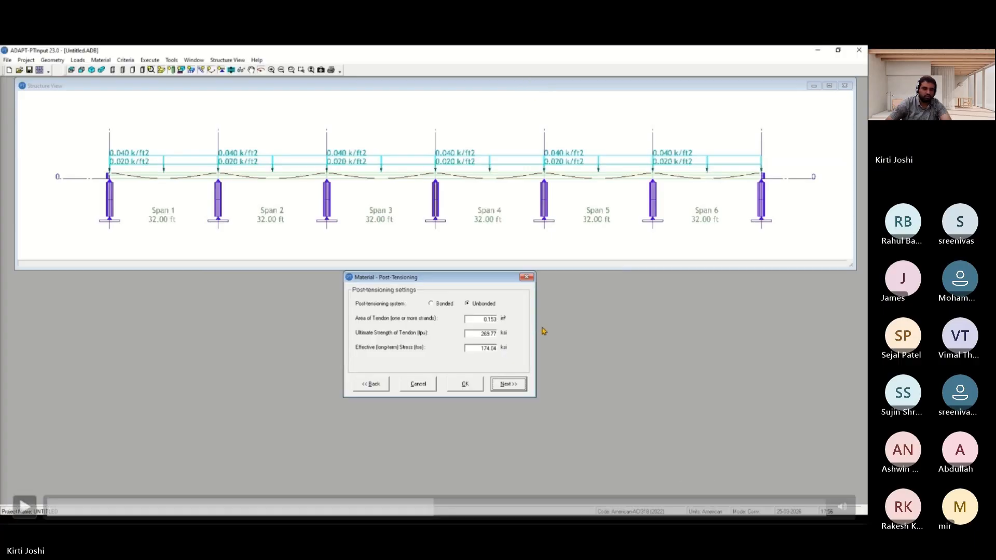
{"action": "key", "text": "space"}
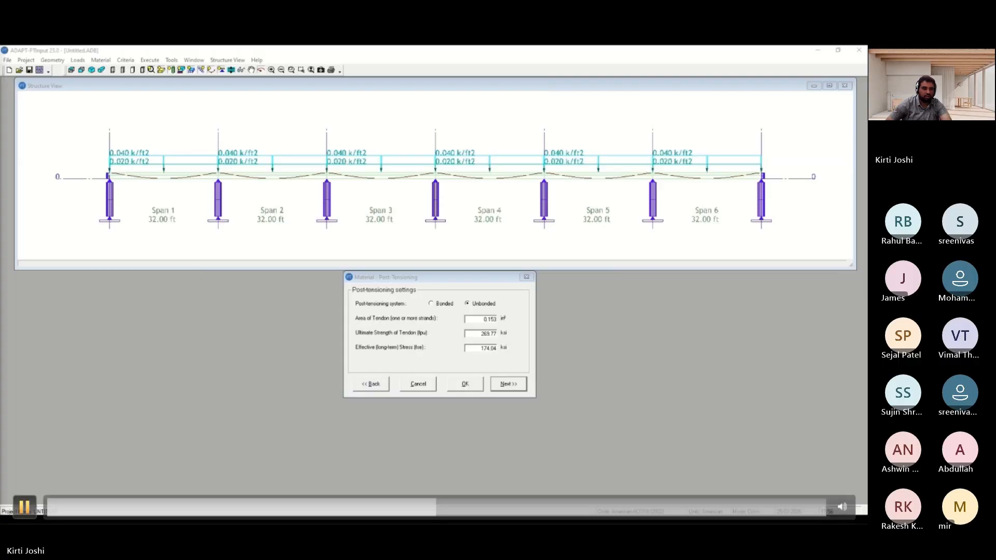
{"action": "key", "text": "space"}
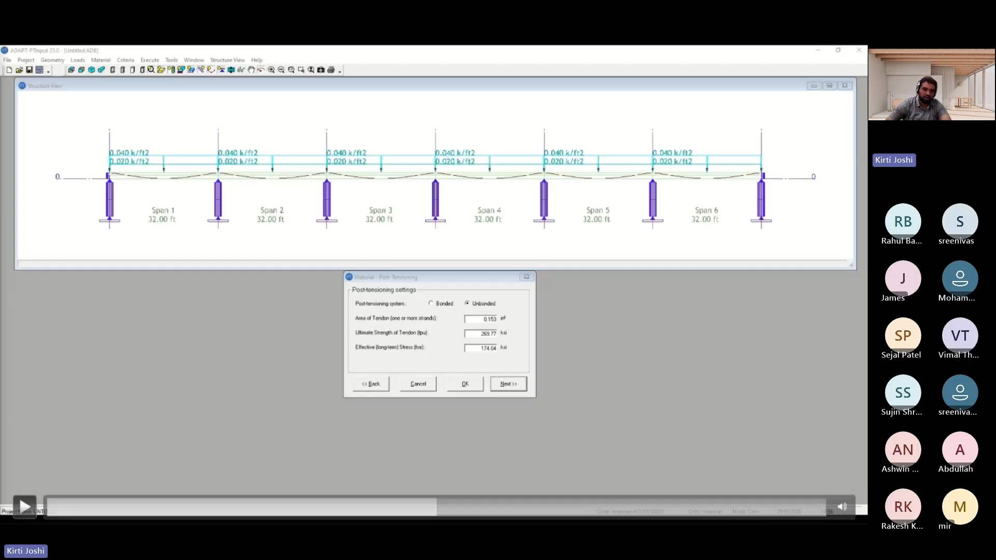
{"action": "key", "text": "space"}
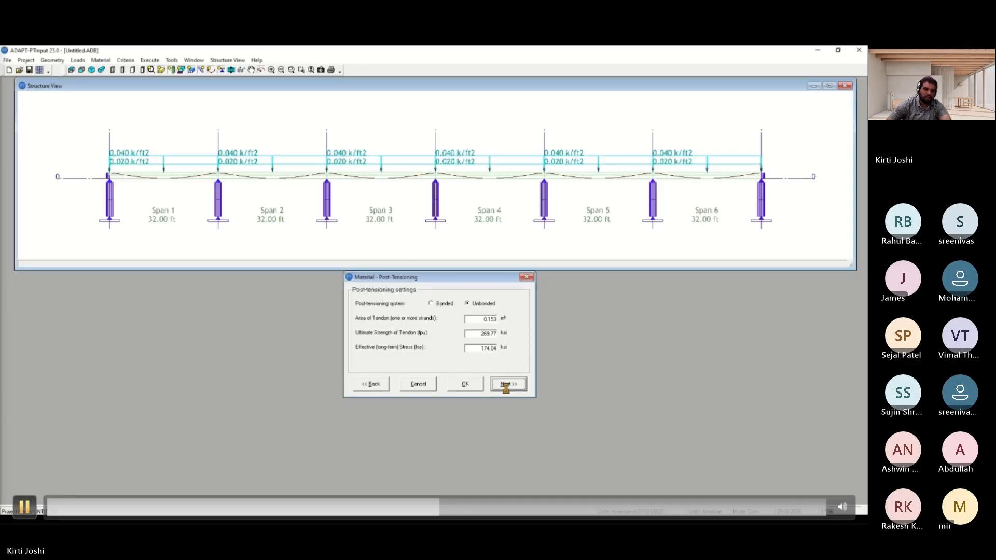
{"action": "key", "text": "space"}
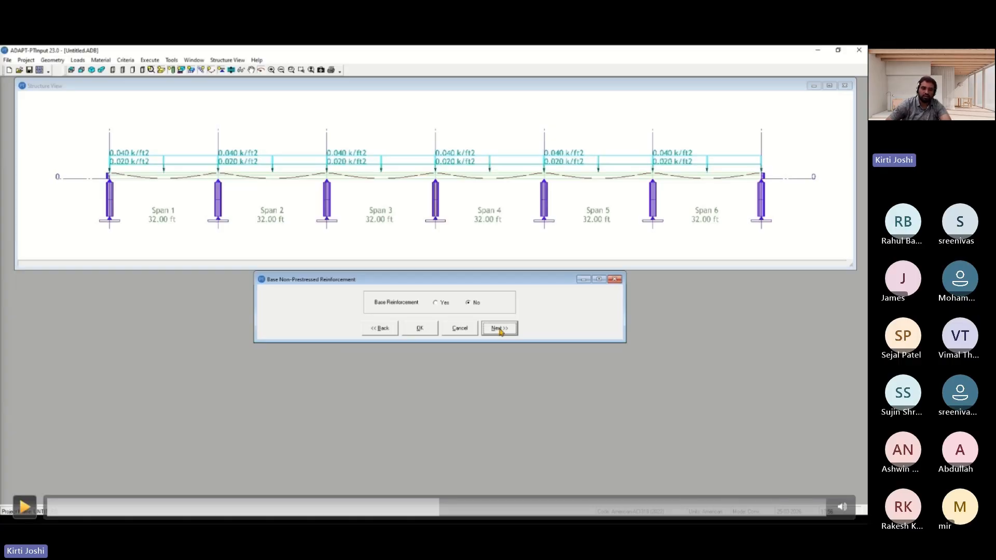
Leave base reinforcement set to No and continue to the allowable stresses
{"action": "key", "text": "space"}
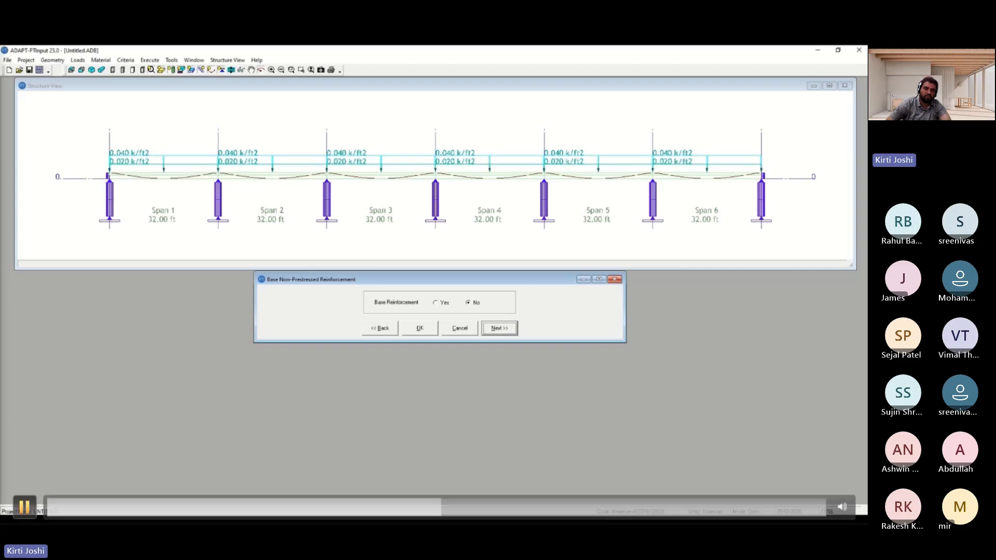
{"action": "key", "text": "space"}
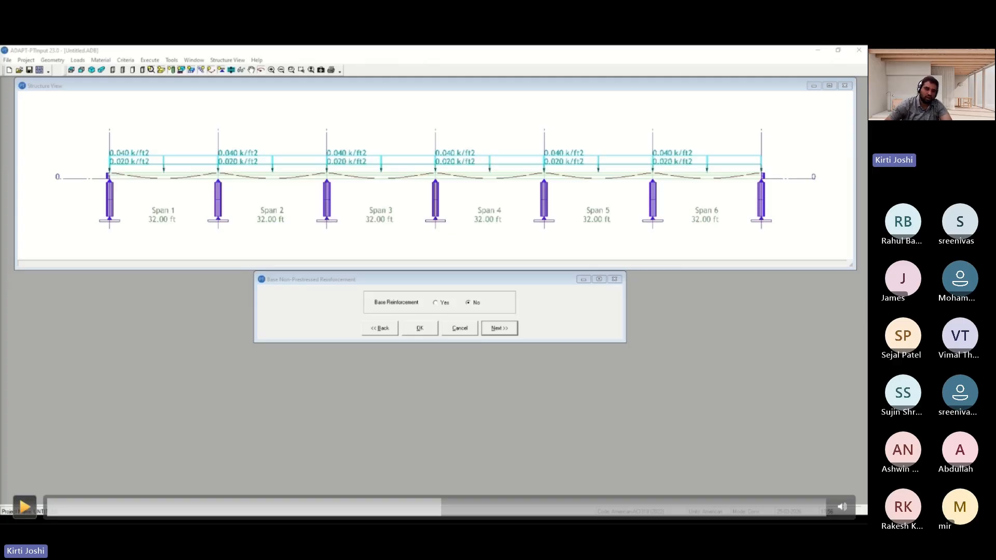
{"action": "key", "text": "space"}
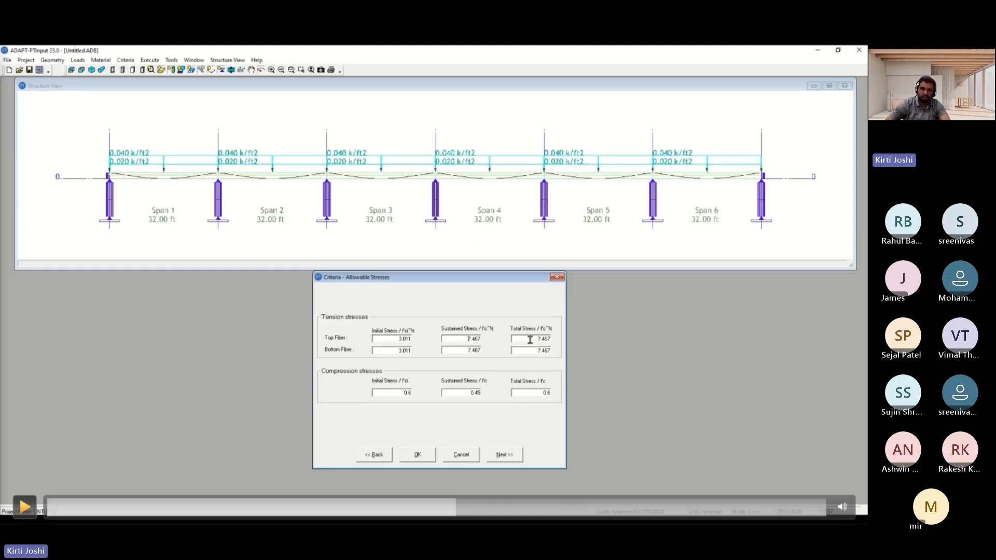
Set the total tension stress limits for the top and bottom fibers to 12
{"action": "key", "text": "space"}
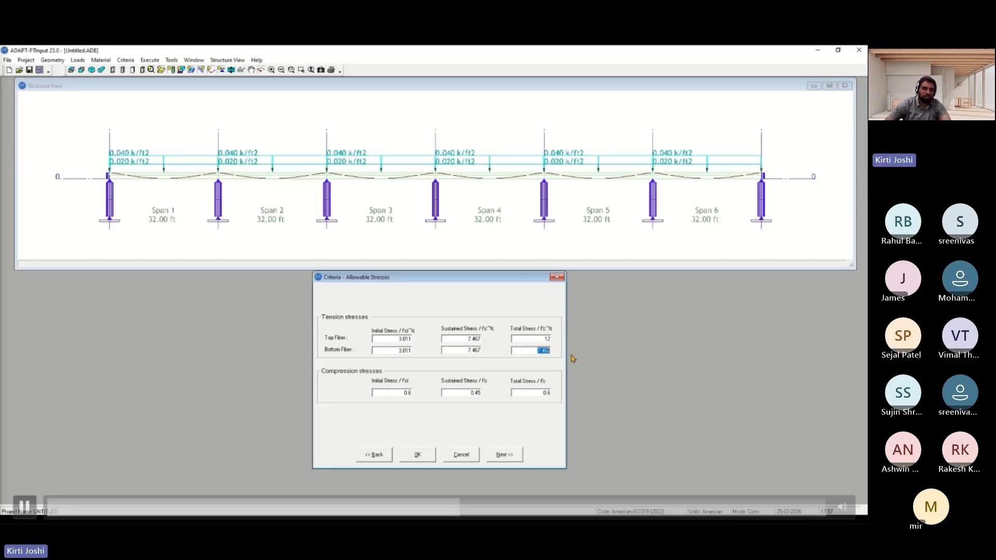
{"action": "key", "text": "space"}
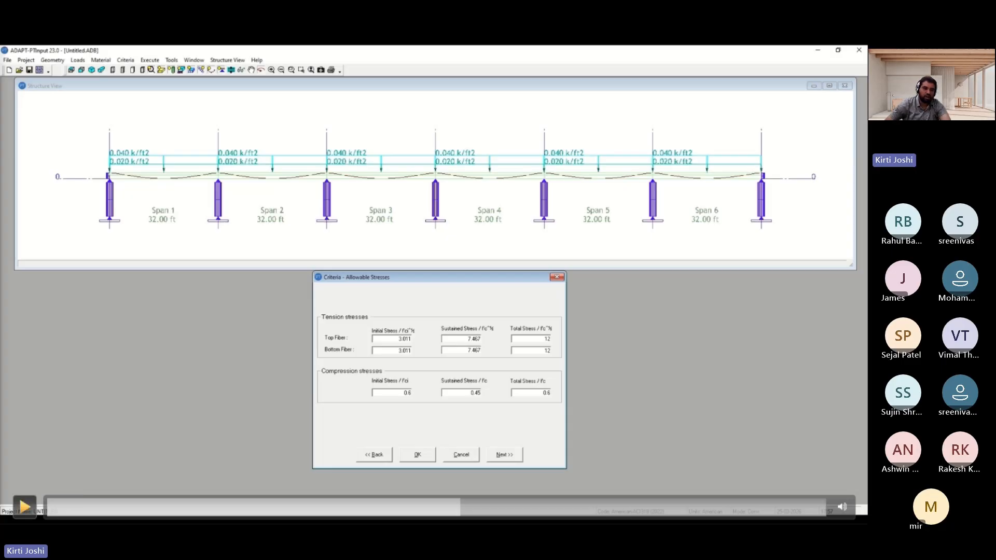
{"action": "left_click", "coordinate": [25, 506]}
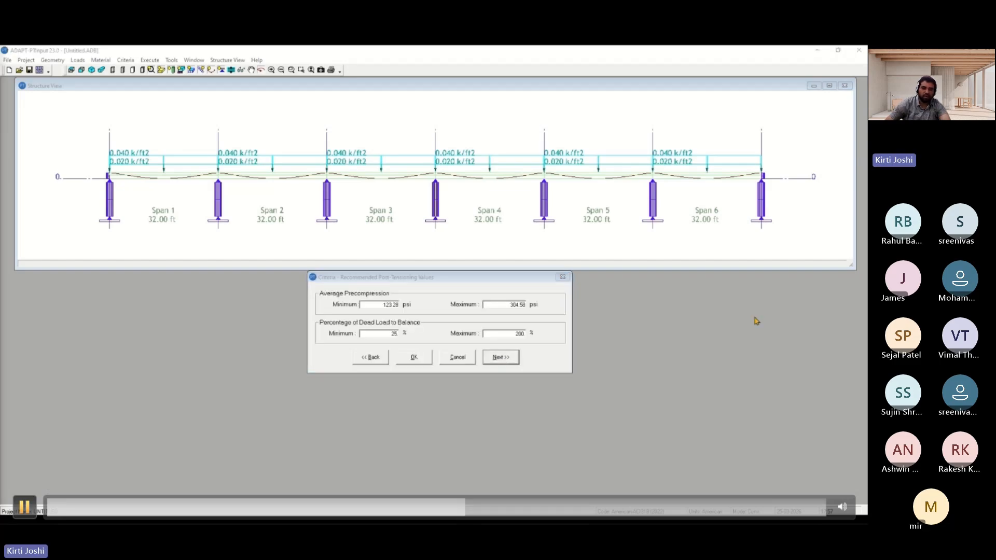
Accept the recommended post-tensioning values and move on to the calculation options
{"action": "key", "text": "space"}
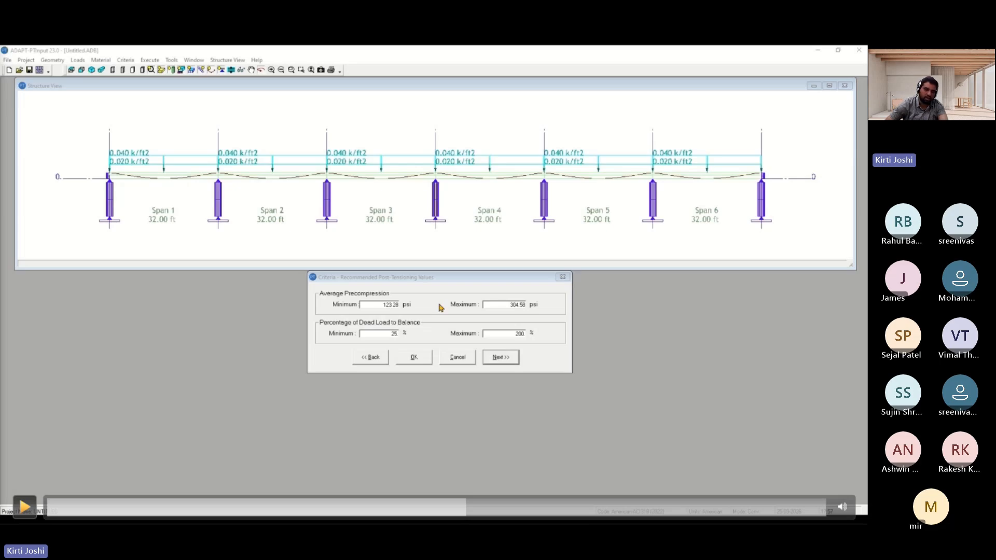
{"action": "key", "text": "space"}
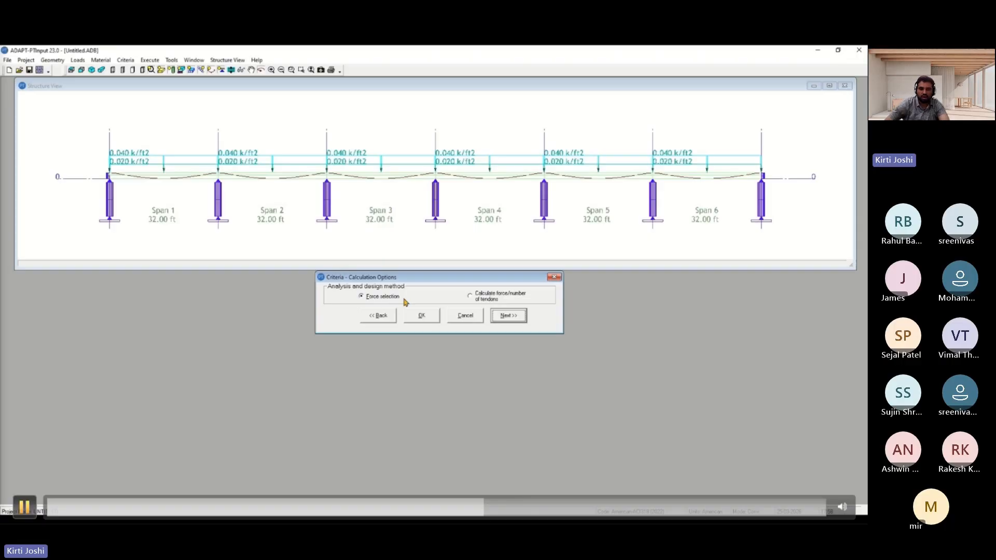
Choose Calculate force/number of tendons as the analysis and design method
{"action": "left_click", "coordinate": [470, 296]}
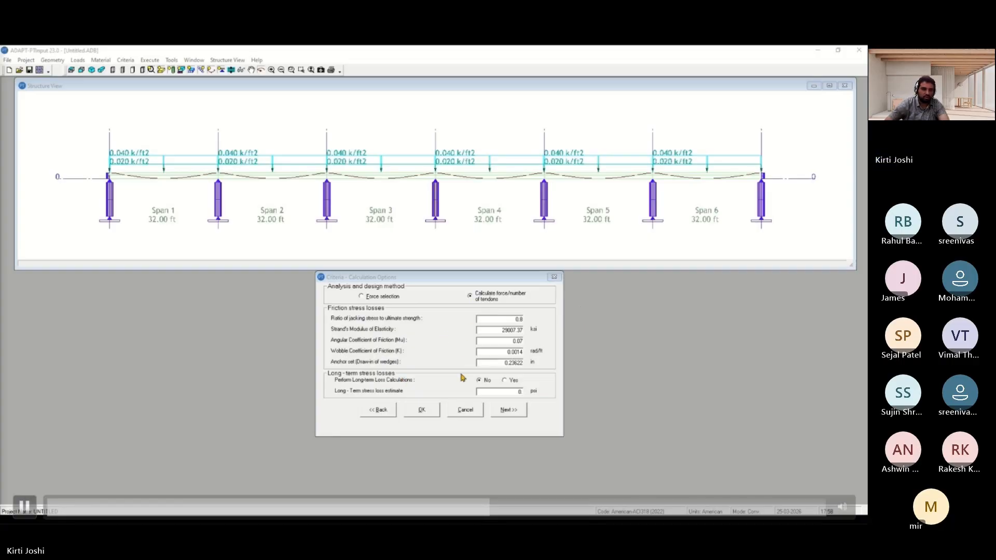
{"action": "left_click", "coordinate": [258, 362]}
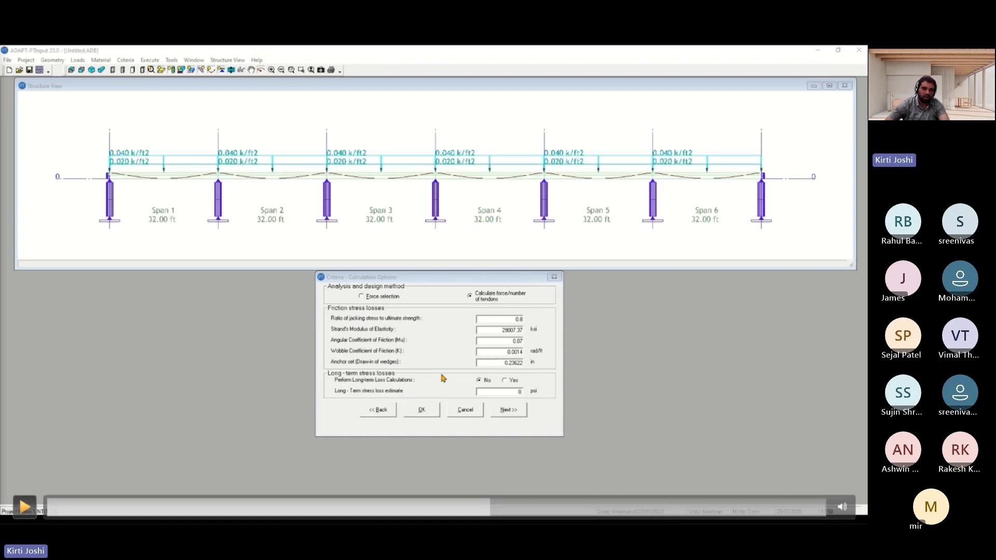
Accept the tendon A profile types per span and the cover/CGS values, continuing to bar extensions
{"action": "key", "text": "space"}
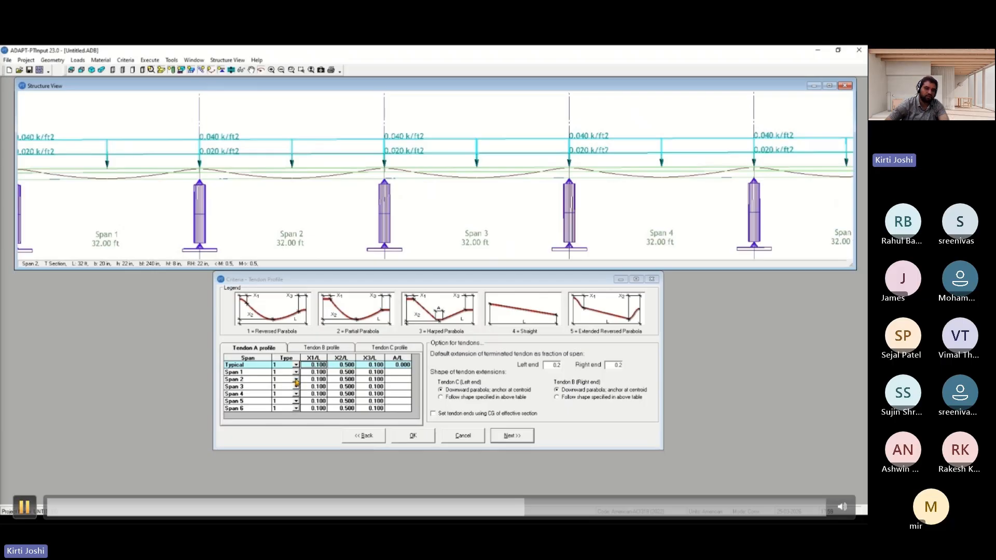
{"action": "key", "text": "space"}
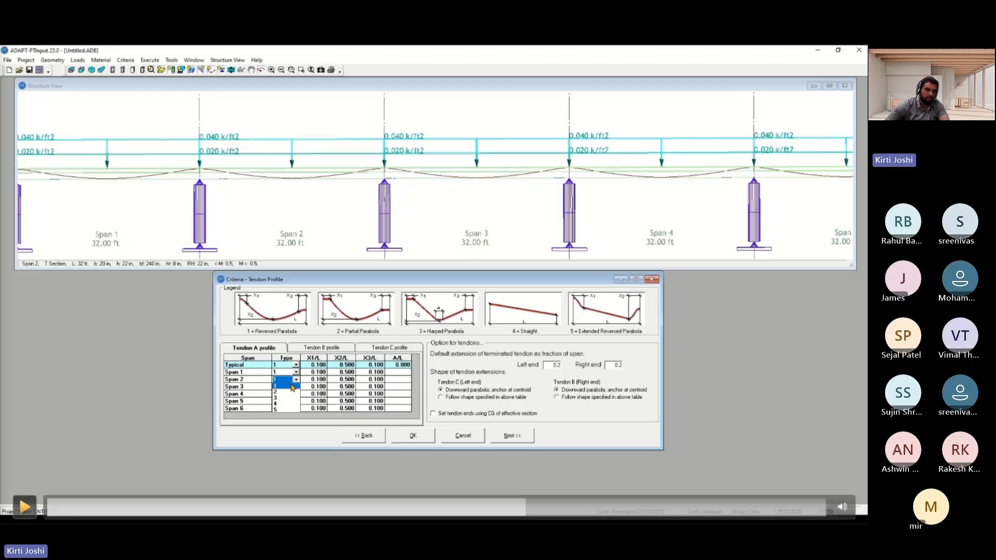
{"action": "key", "text": "space"}
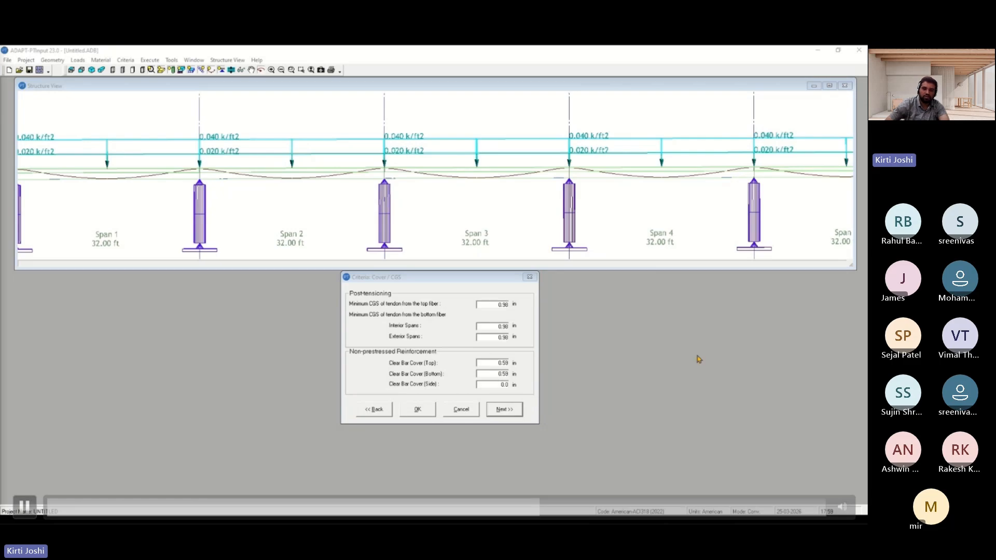
{"action": "left_click", "coordinate": [501, 413]}
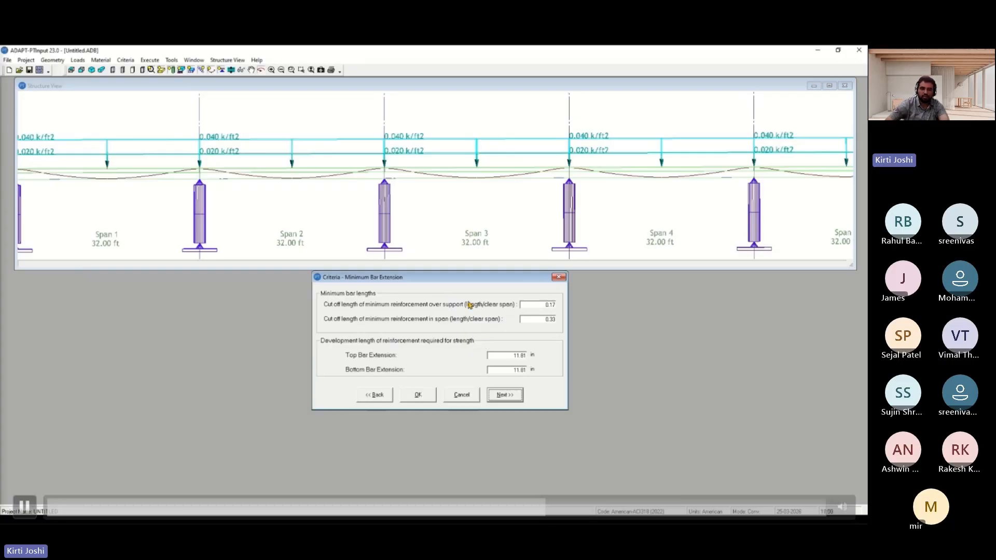
Set the top and bottom bar extension lengths to 12 in
{"action": "double_click", "coordinate": [509, 356]}
{"action": "type", "text": "12"}
{"action": "double_click", "coordinate": [524, 369]}
{"action": "type", "text": "1"}
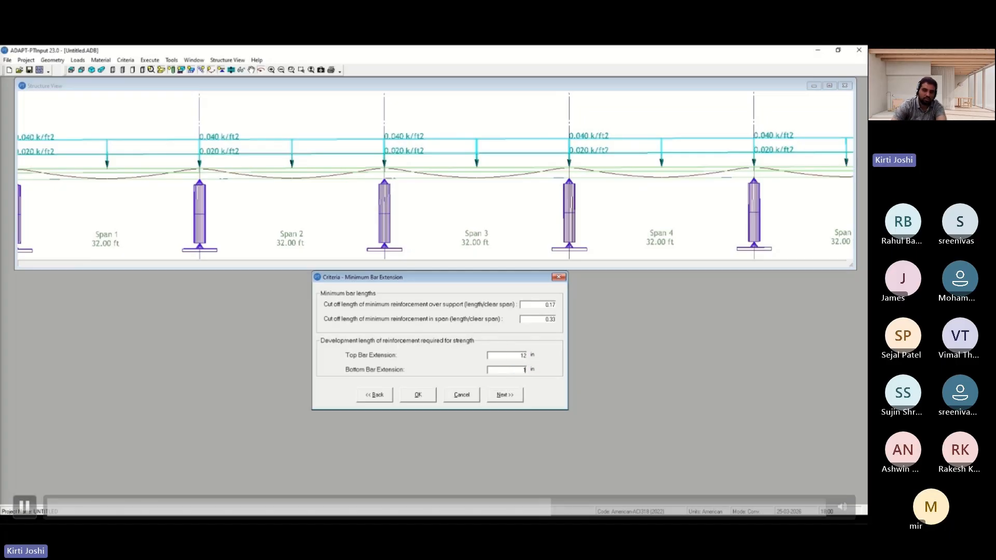
{"action": "type", "text": "2"}
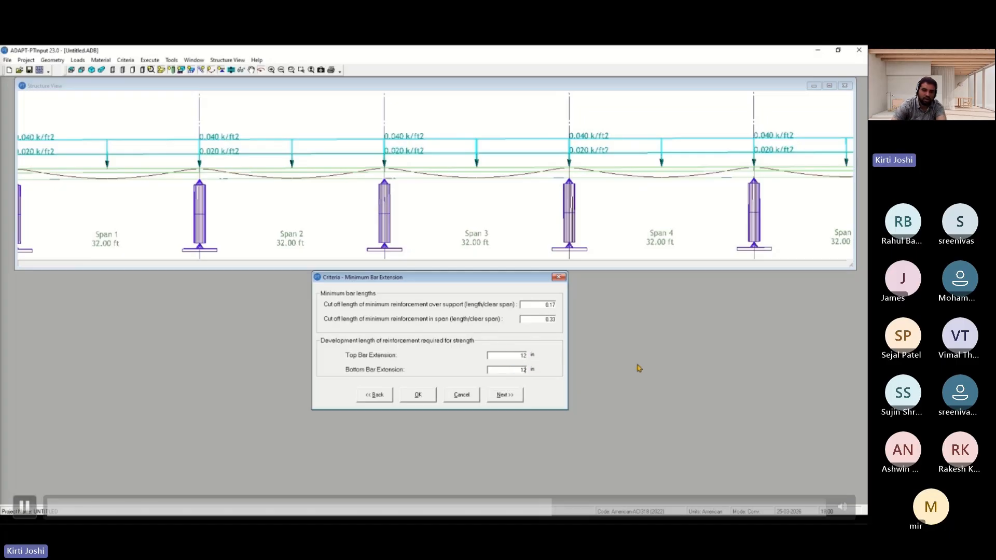
Continue to the load combination factors and inspect the lateral load combination input without changing it
{"action": "left_click", "coordinate": [498, 395]}
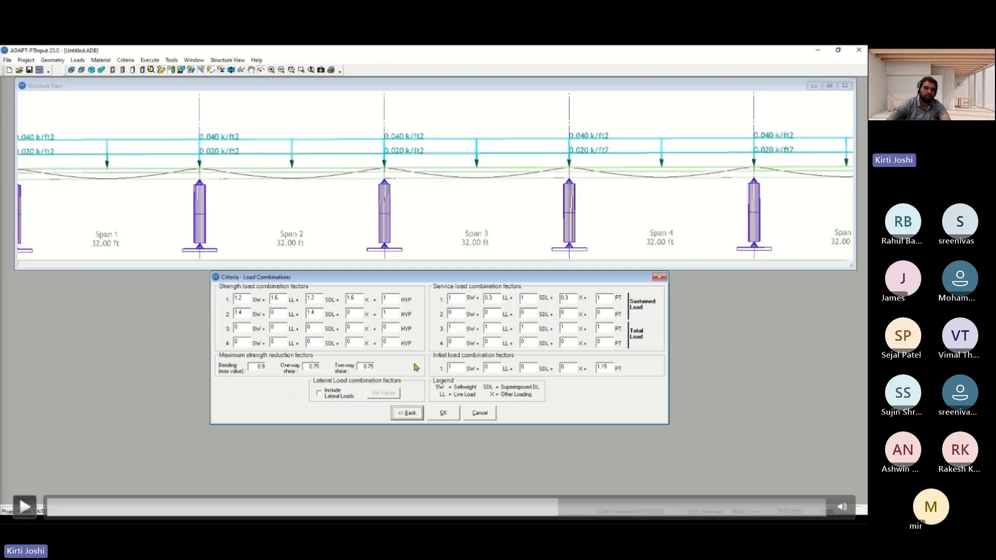
{"action": "key", "text": "space"}
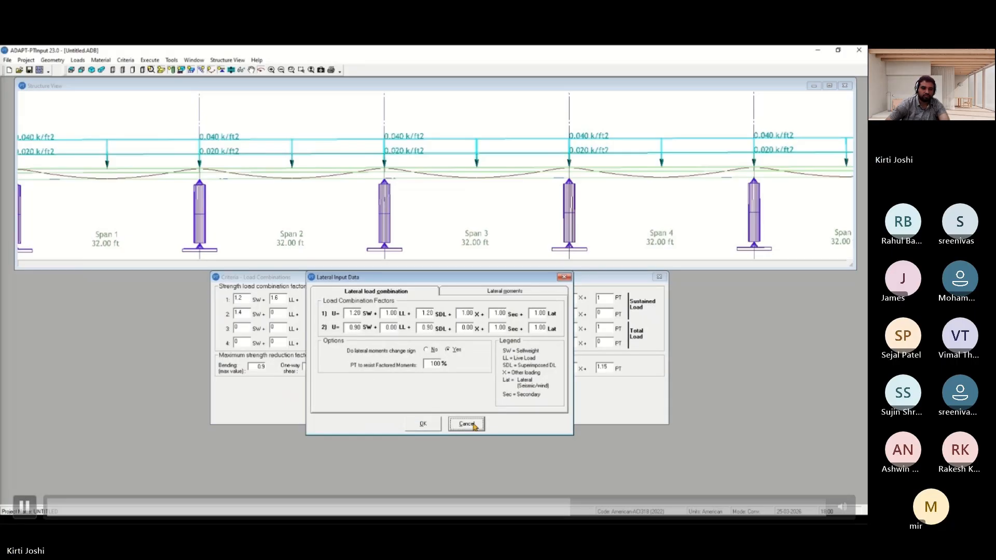
{"action": "key", "text": "space"}
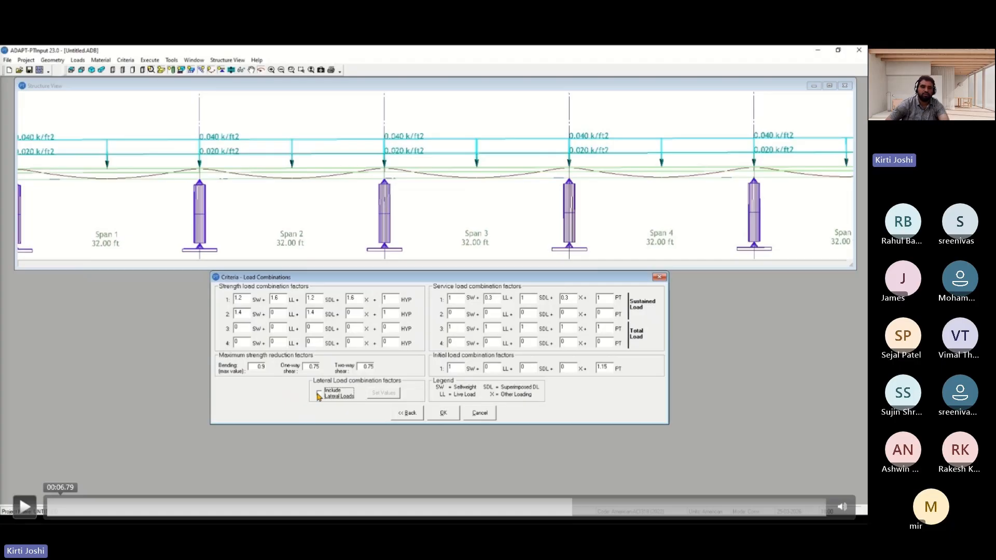
{"action": "key", "text": "space"}
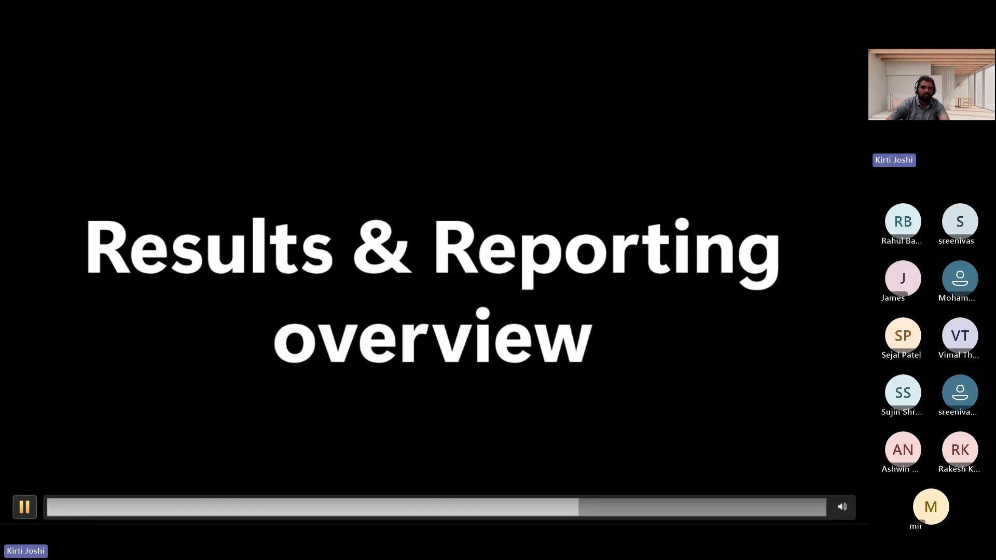
{"action": "key", "text": "space"}
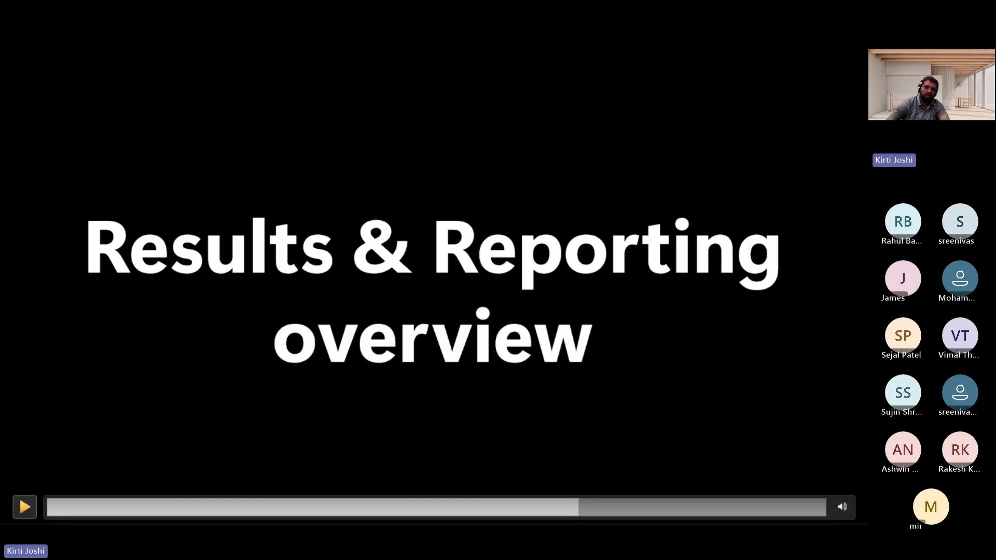
{"action": "key", "text": "space"}
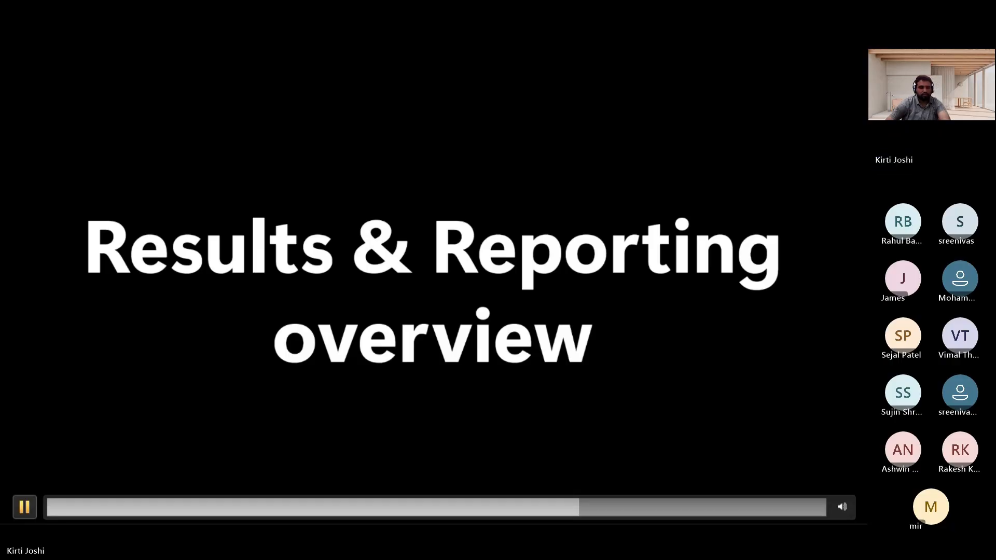
{"action": "key", "text": "space"}
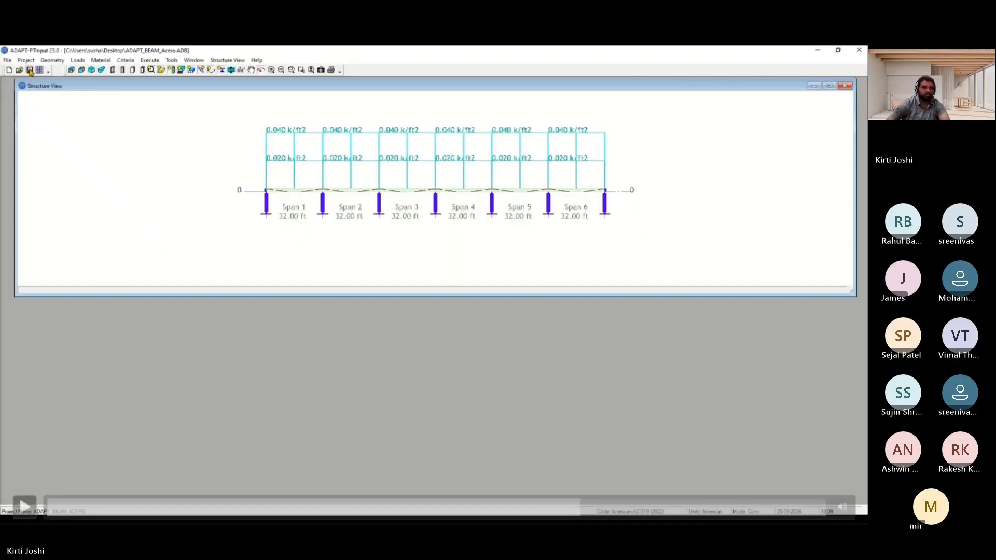
{"action": "key", "text": "space"}
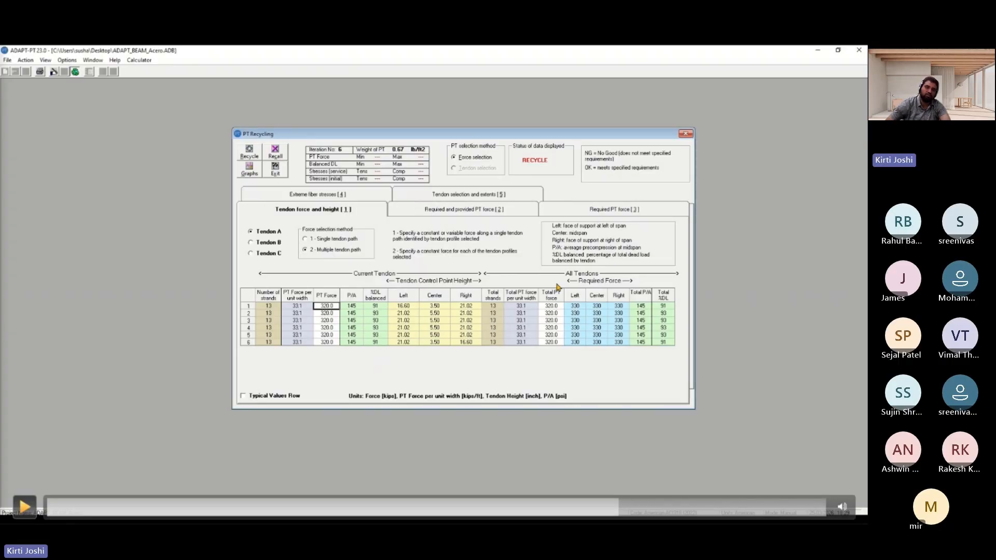
{"action": "key", "text": "space"}
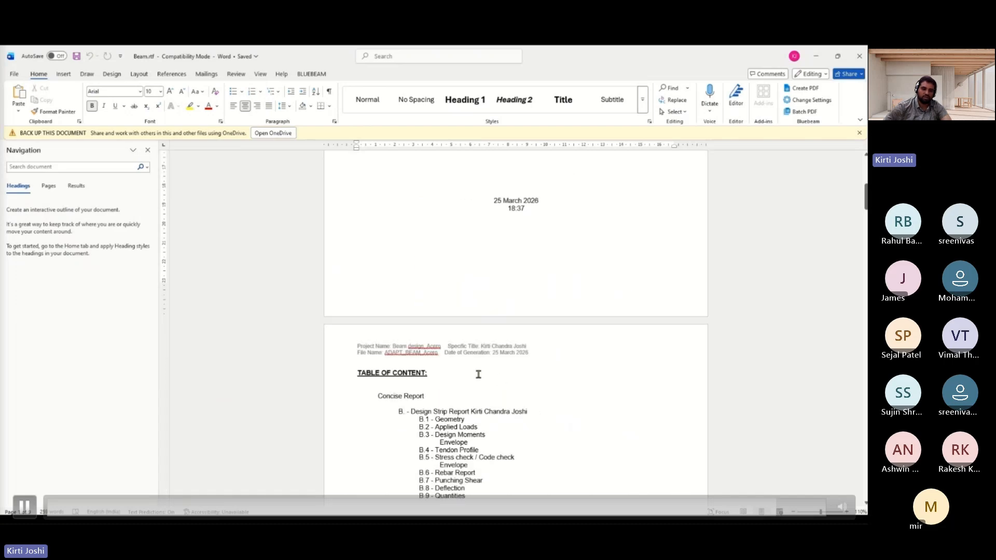
Scroll through the generated Beam.rtf design report pages, then close it and exit the Report Generator
{"action": "scroll", "coordinate": [477, 375], "scroll_direction": "down", "scroll_amount": 15}
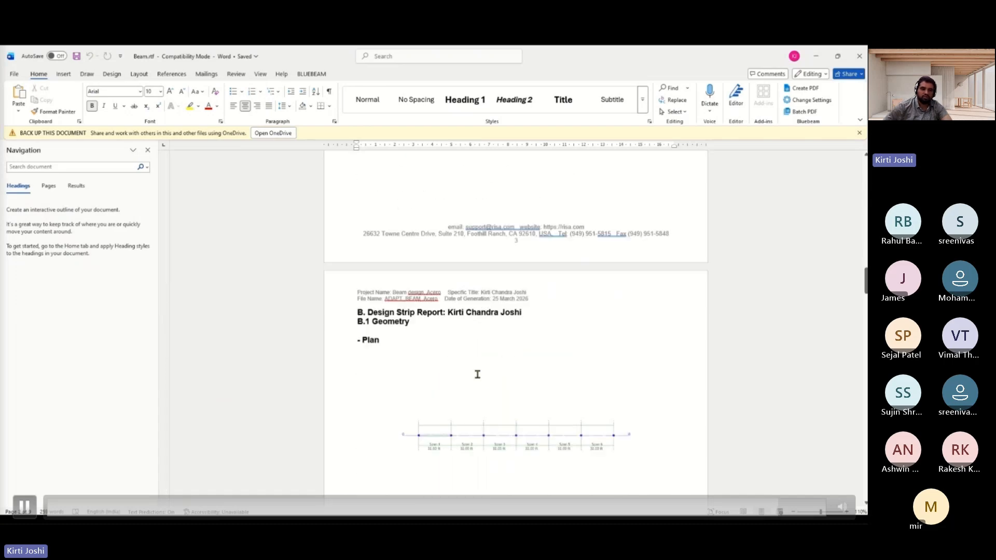
{"action": "scroll", "coordinate": [478, 375], "scroll_direction": "down", "scroll_amount": 8}
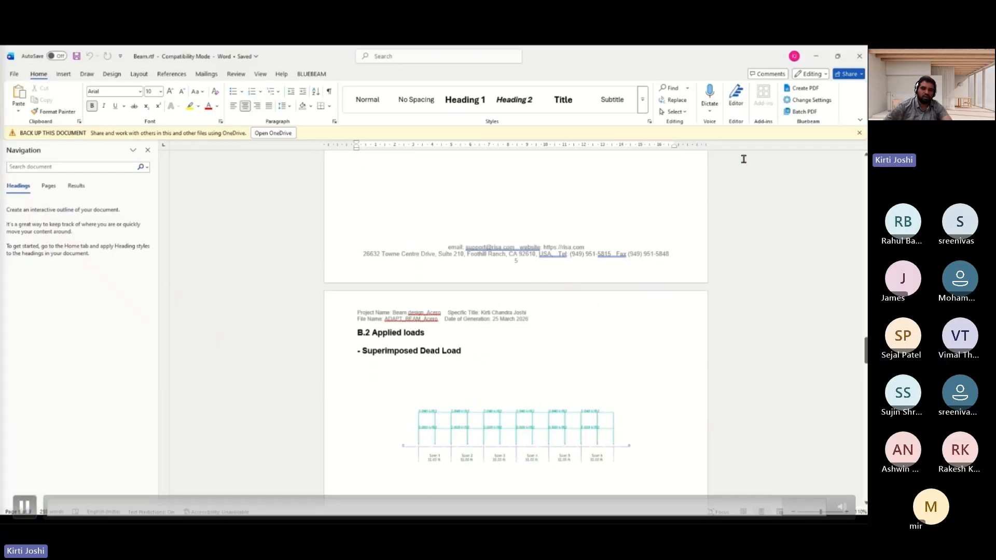
{"action": "left_click", "coordinate": [816, 56]}
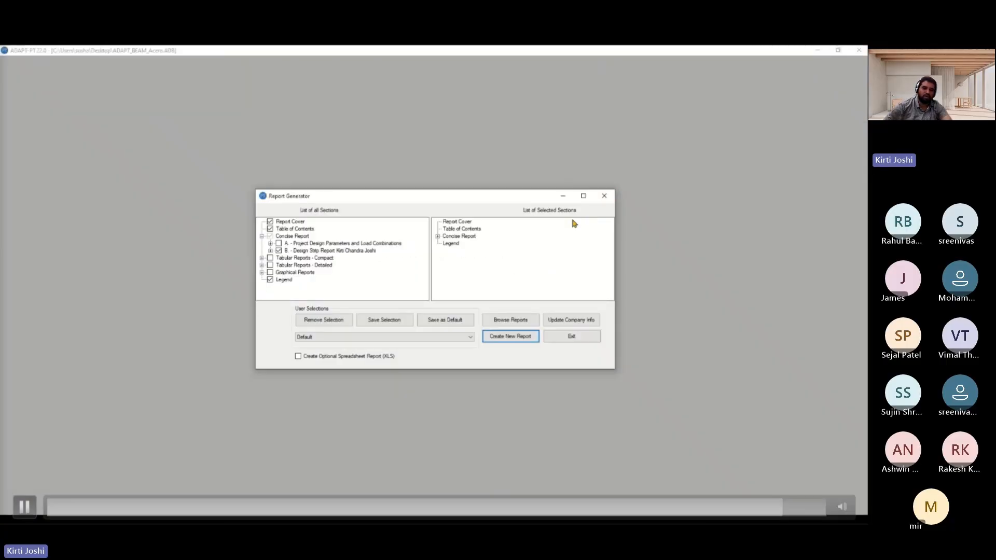
{"action": "left_click", "coordinate": [571, 337]}
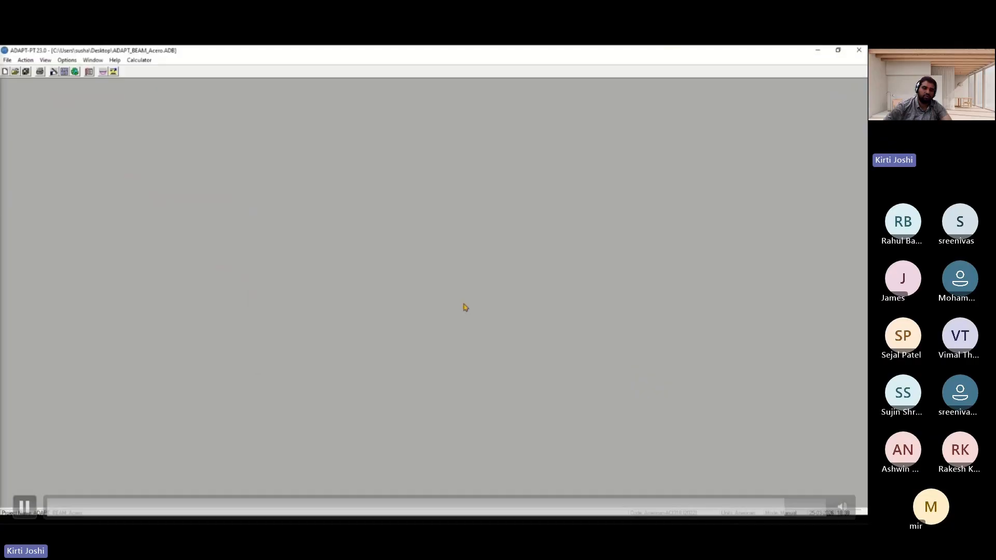
Show the result graphs and review the tendon height and post-tensioning diagrams, closing each window
{"action": "left_click", "coordinate": [102, 73]}
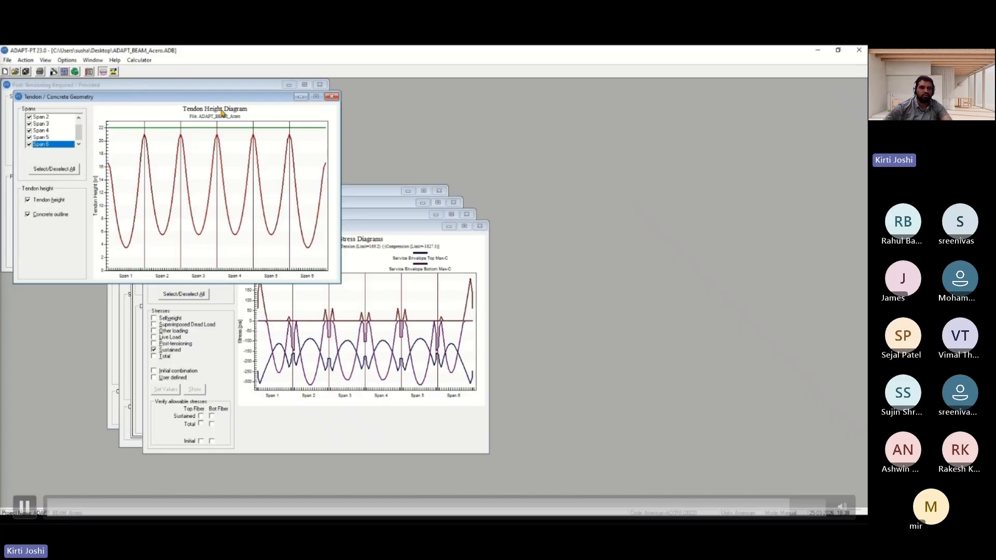
{"action": "left_click_drag", "start_coordinate": [204, 98], "coordinate": [301, 119]}
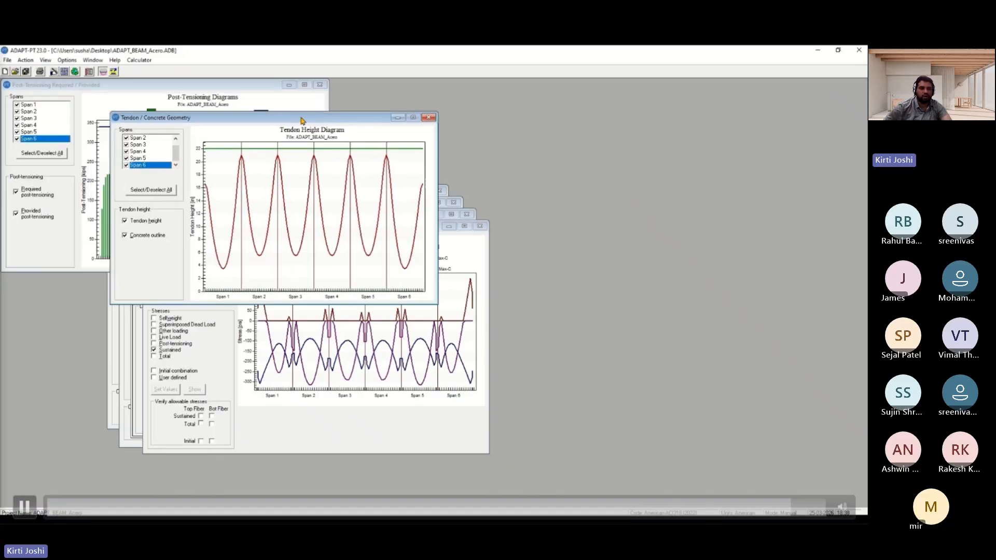
{"action": "left_click", "coordinate": [433, 119]}
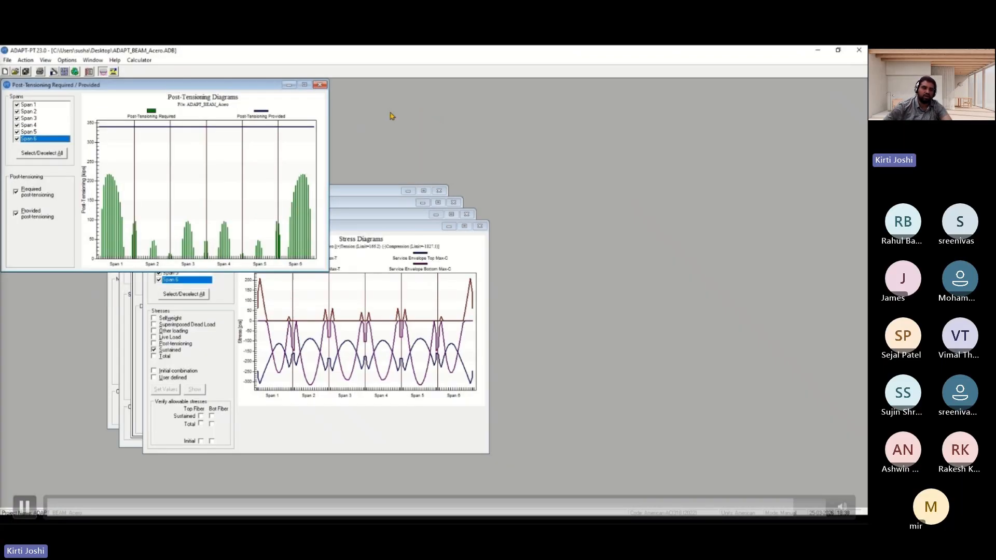
{"action": "left_click_drag", "start_coordinate": [176, 88], "coordinate": [288, 107]}
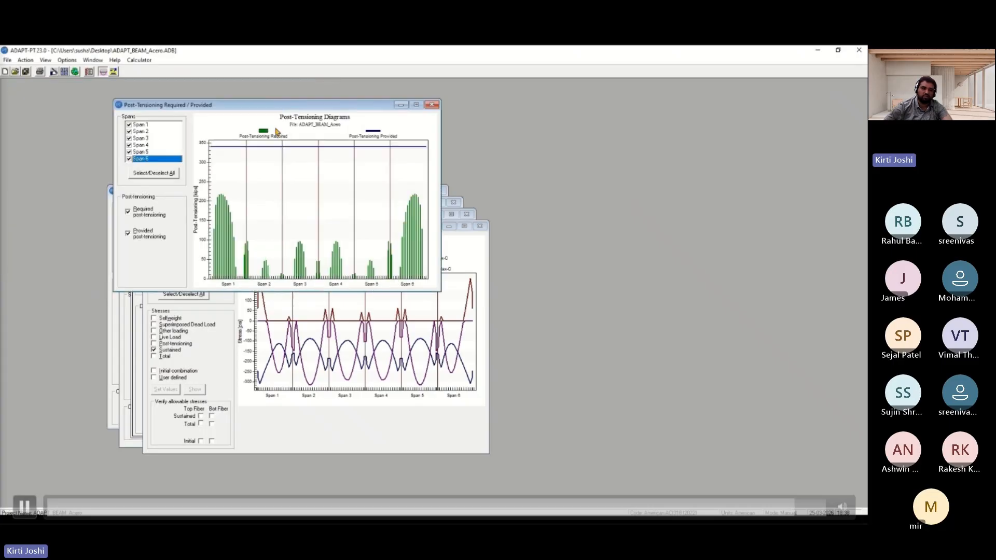
{"action": "left_click", "coordinate": [430, 103]}
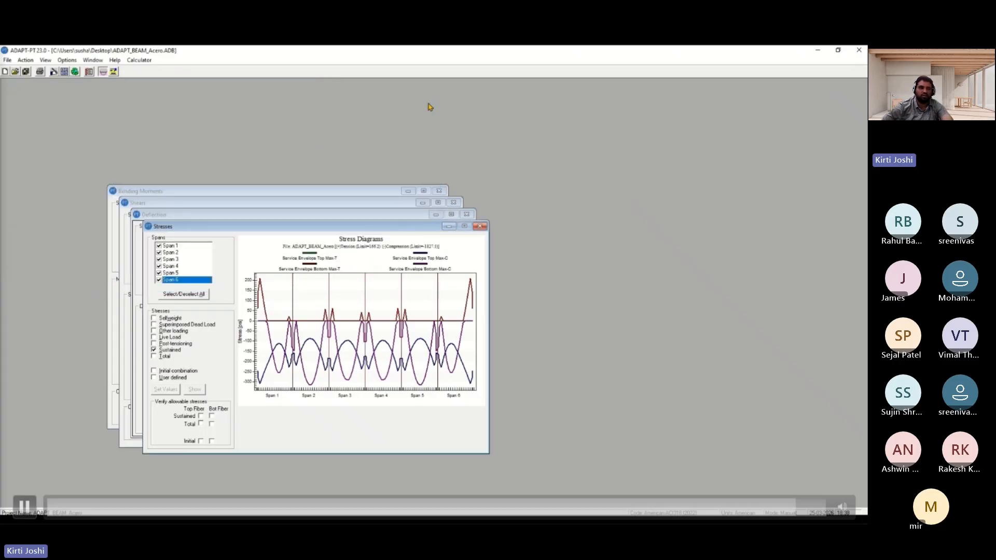
Review and close the bending moment, deflection, stress and shear diagram windows
{"action": "left_click", "coordinate": [152, 191]}
{"action": "left_click", "coordinate": [439, 191]}
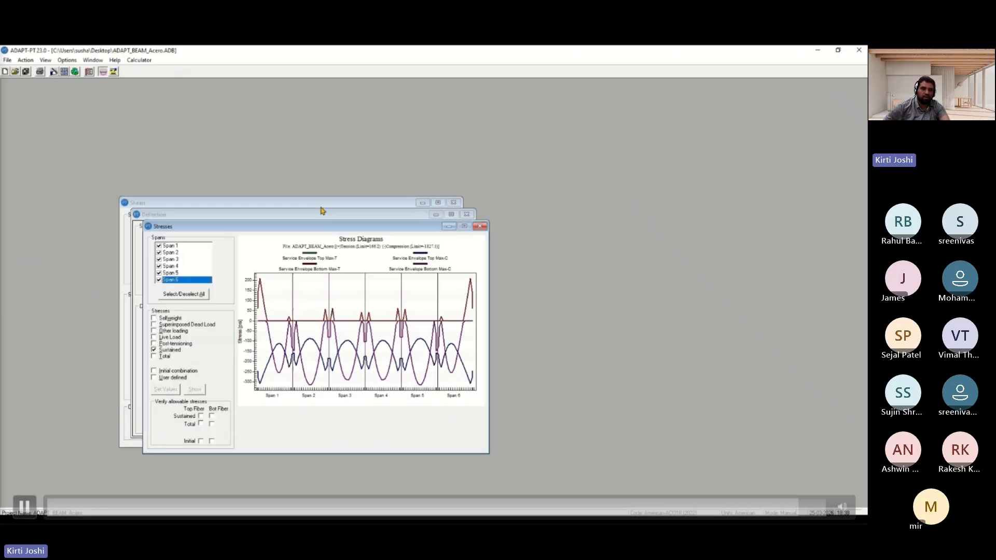
{"action": "left_click", "coordinate": [165, 216]}
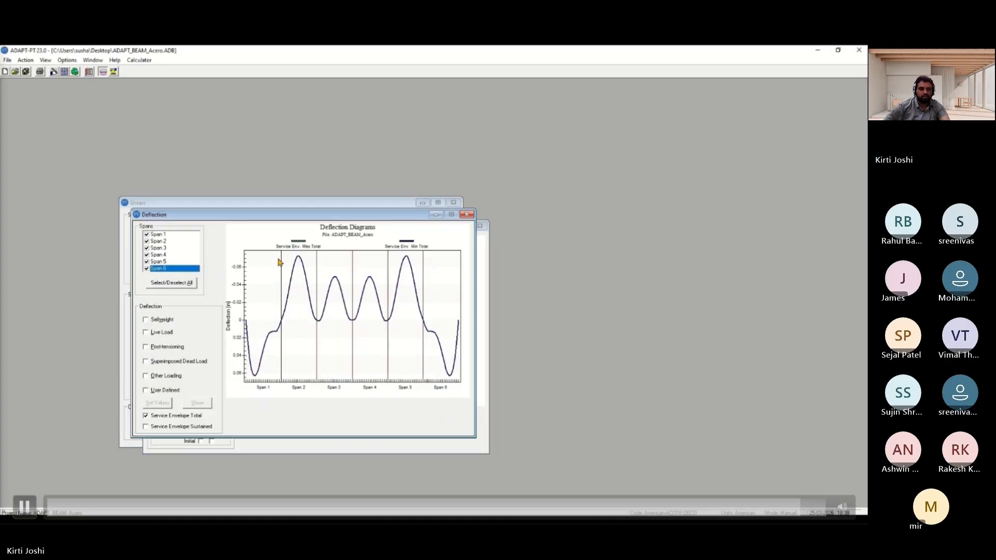
{"action": "left_click", "coordinate": [467, 215]}
{"action": "left_click", "coordinate": [484, 227]}
{"action": "left_click", "coordinate": [453, 203]}
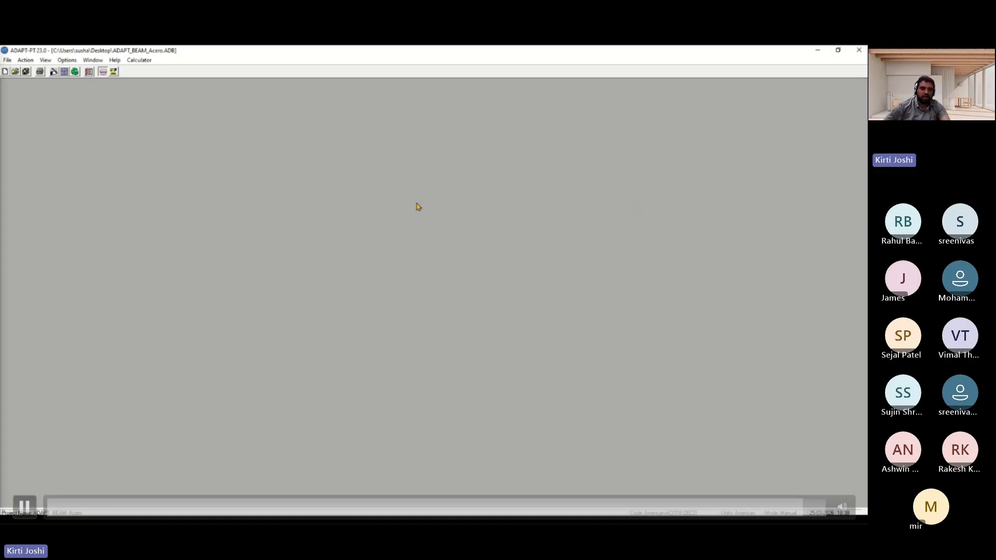
Return to data entry to edit the beam input data
{"action": "left_click", "coordinate": [32, 61]}
{"action": "mouse_move", "coordinate": [26, 61]}
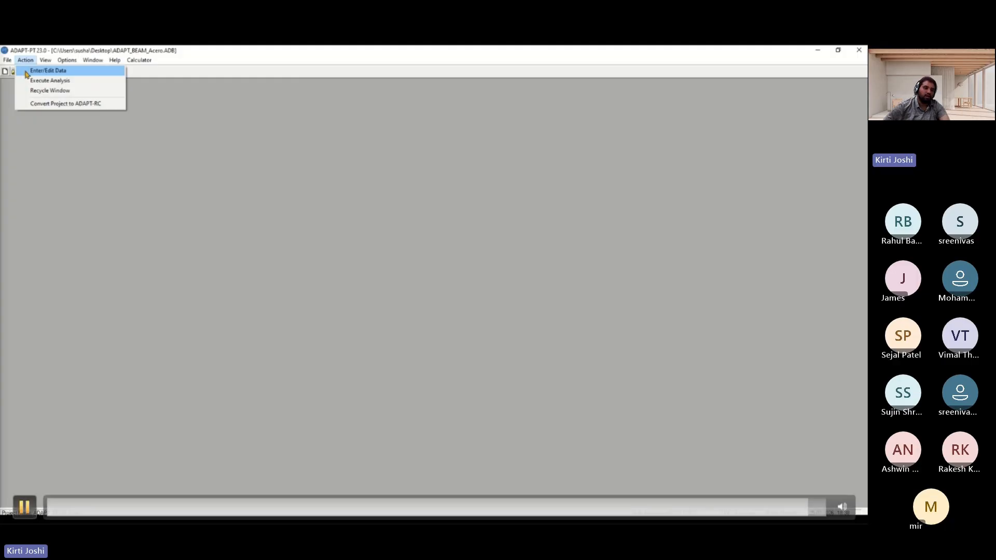
{"action": "key", "text": "space"}
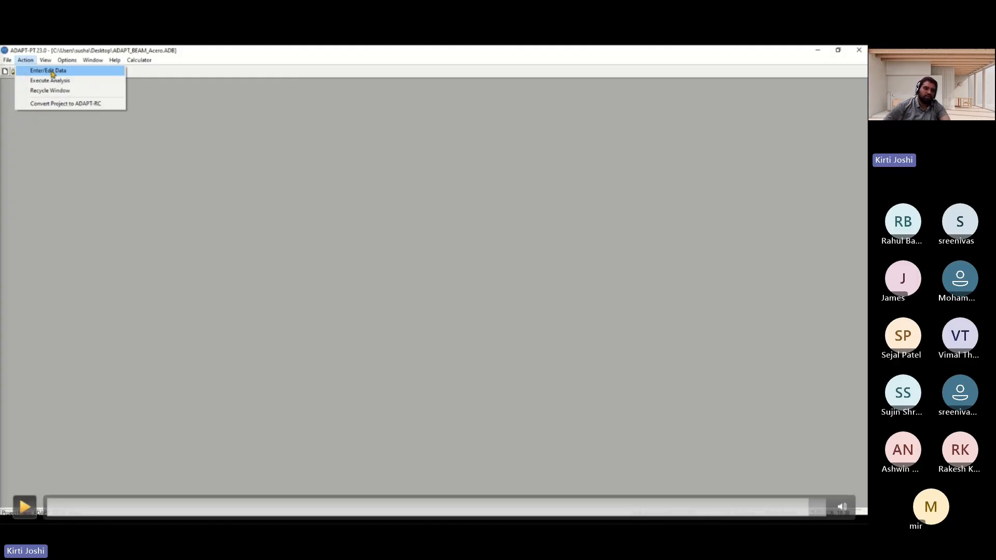